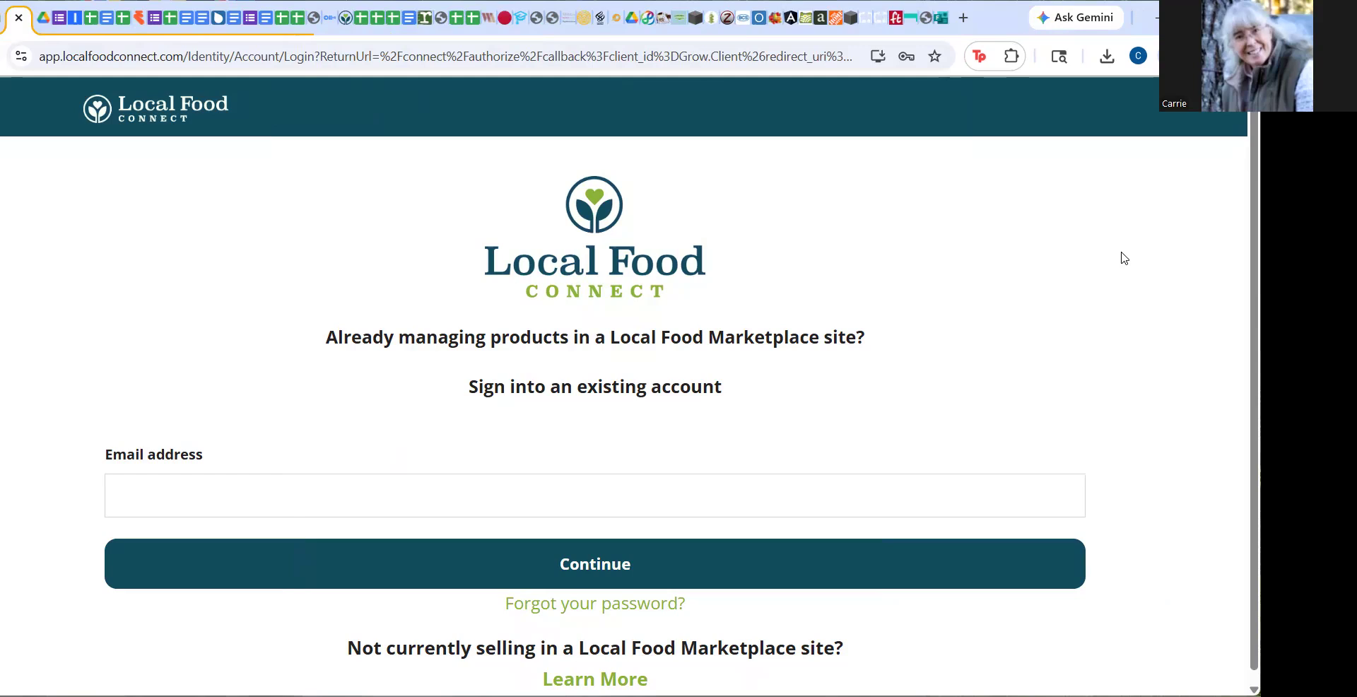
# - Sign into the existing account with the farm's email address and the account password, keeping the login remembered
pyautogui.click(319, 503)
pyautogui.click(325, 552)
pyautogui.click(499, 567)
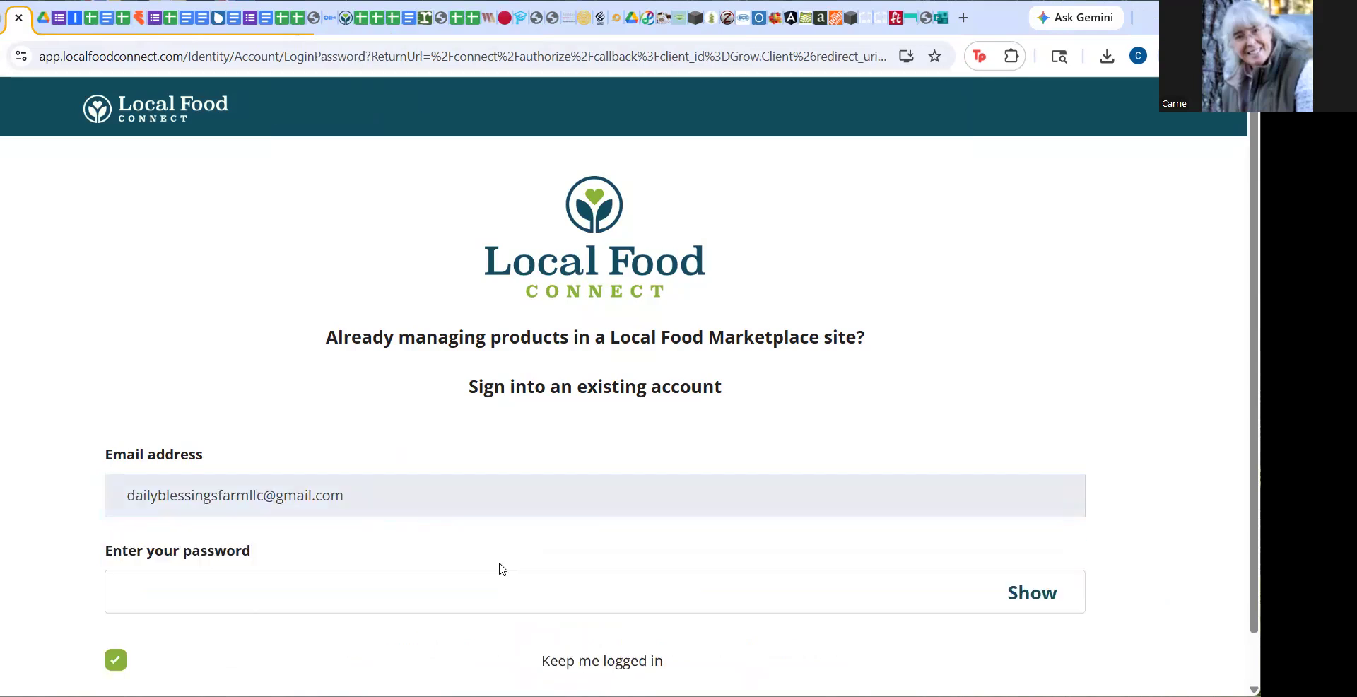
pyautogui.scroll(-1, 804, 603)
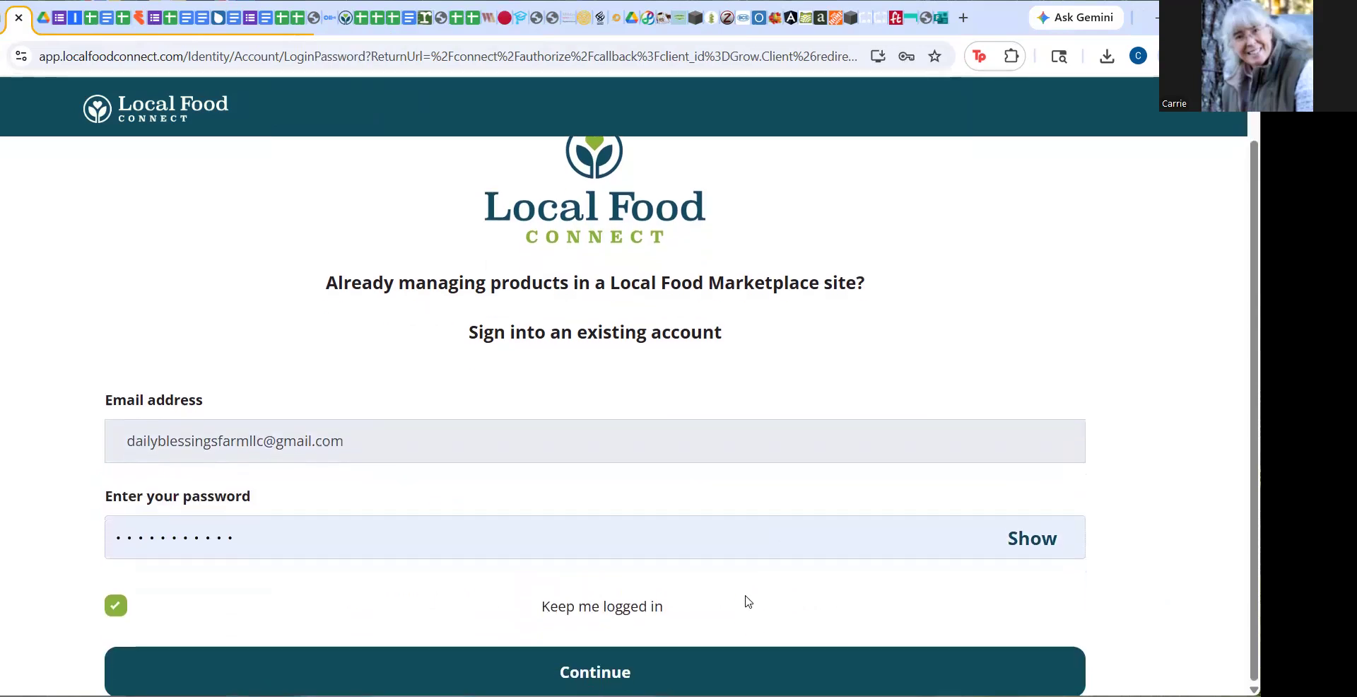
pyautogui.click(645, 672)
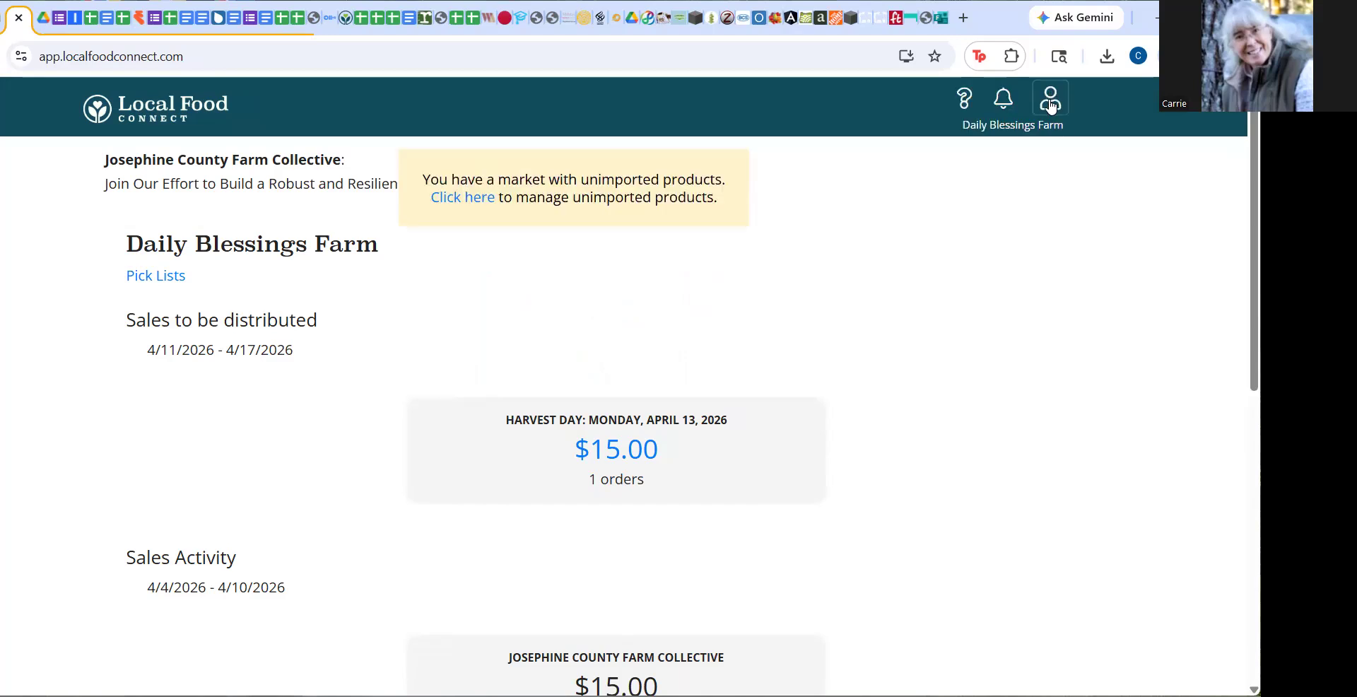
# - Go to the account's market management settings and open the Josephine County Farm Collective entry for editing
pyautogui.click(1051, 102)
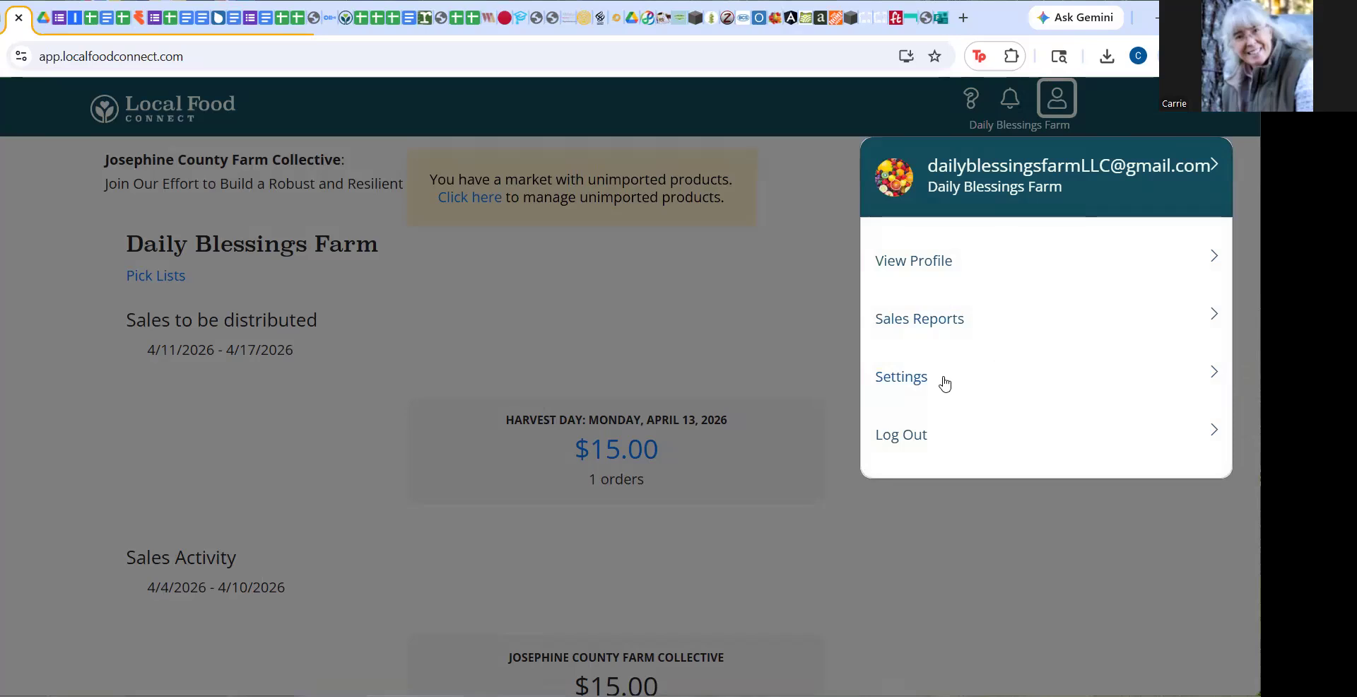
pyautogui.click(1212, 375)
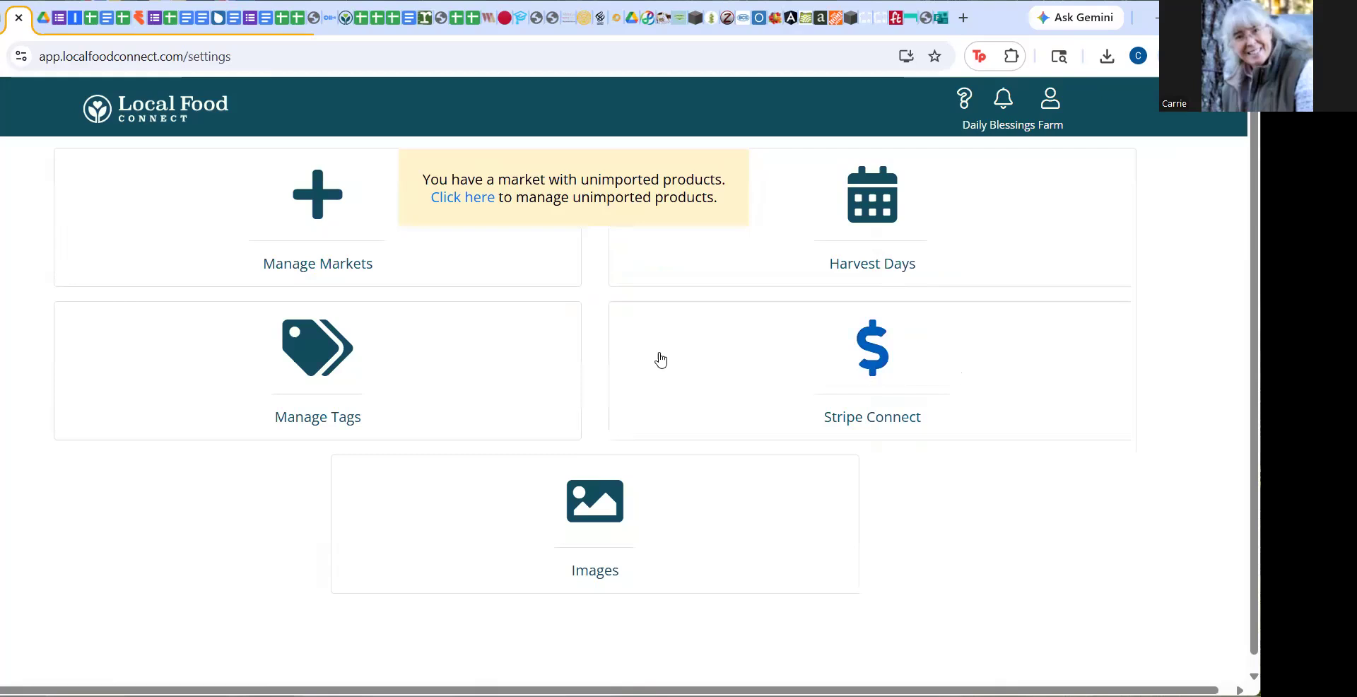
pyautogui.click(321, 199)
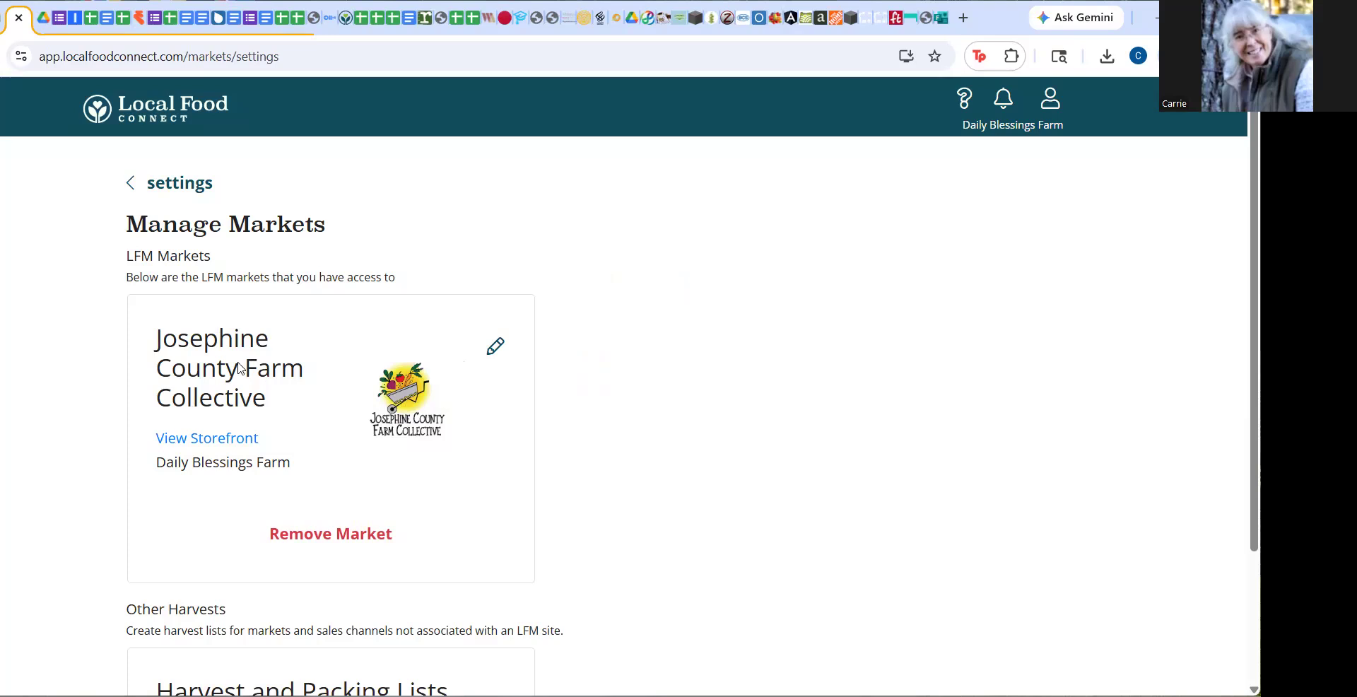
pyautogui.click(495, 353)
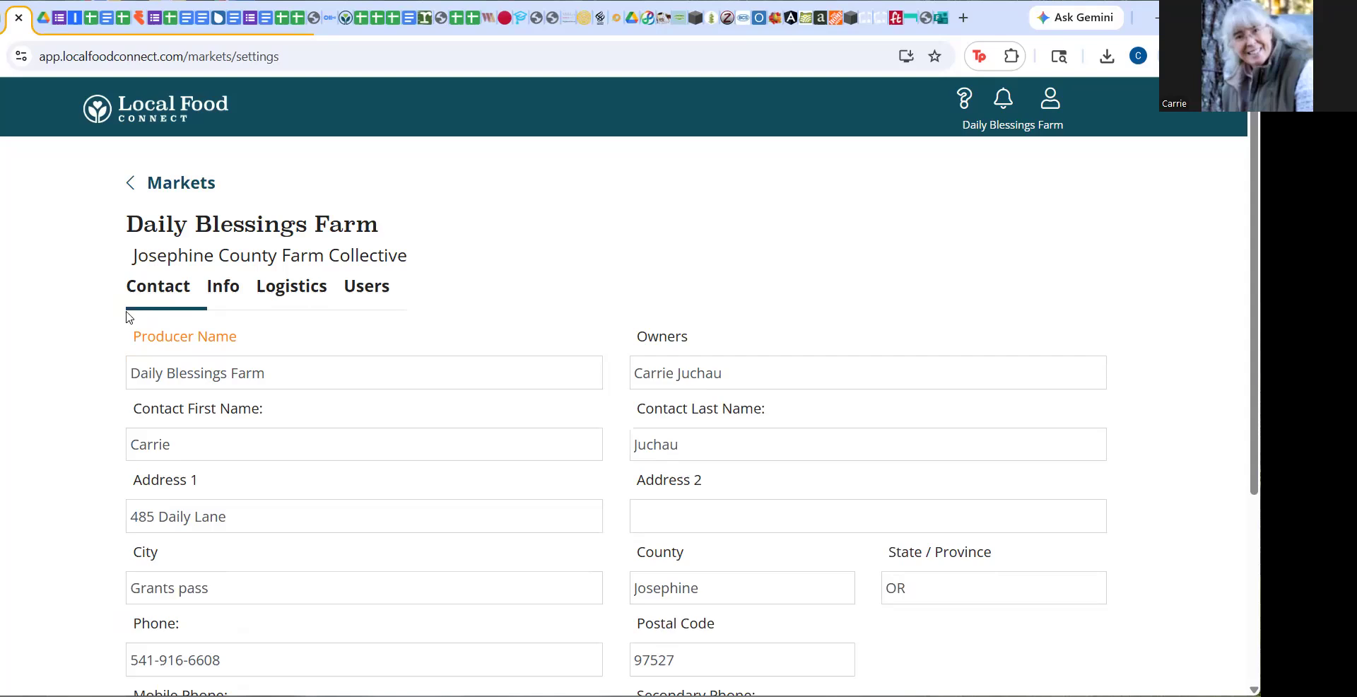
# - Review the producer's contact details down to the check payee and save them
pyautogui.scroll(-3, 109, 406)
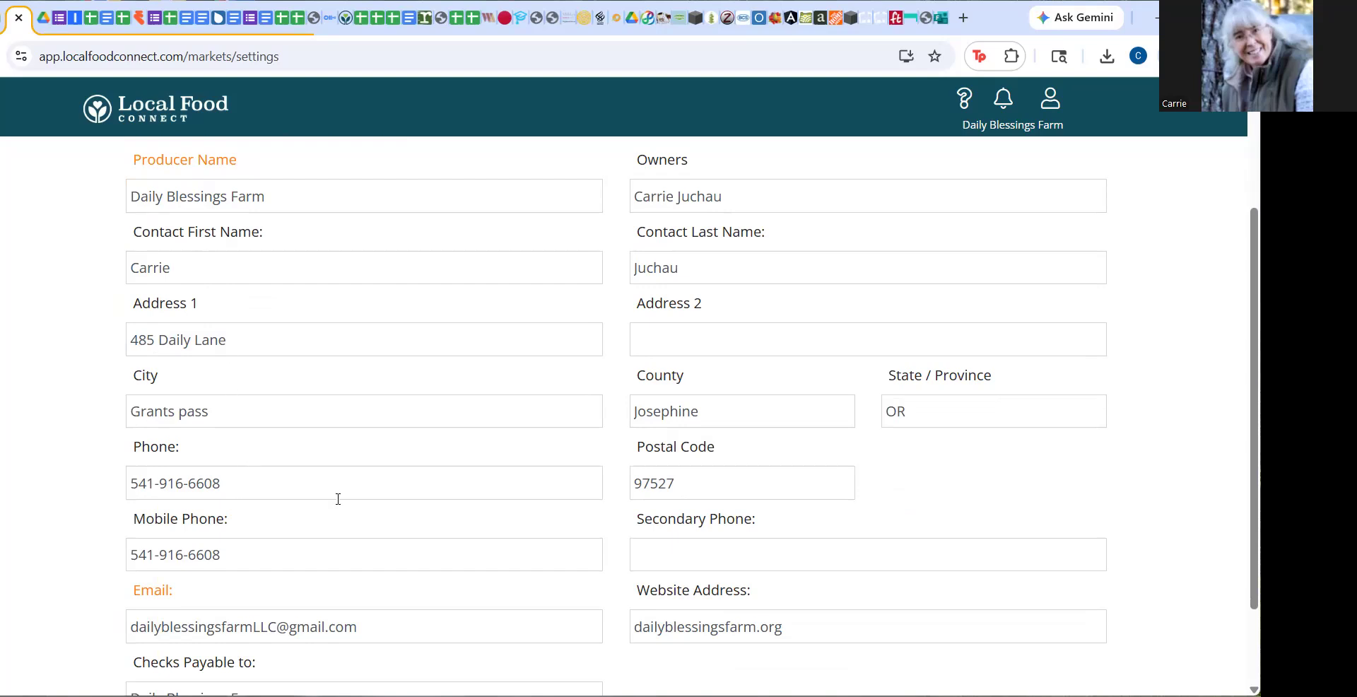
pyautogui.scroll(-1, 366, 628)
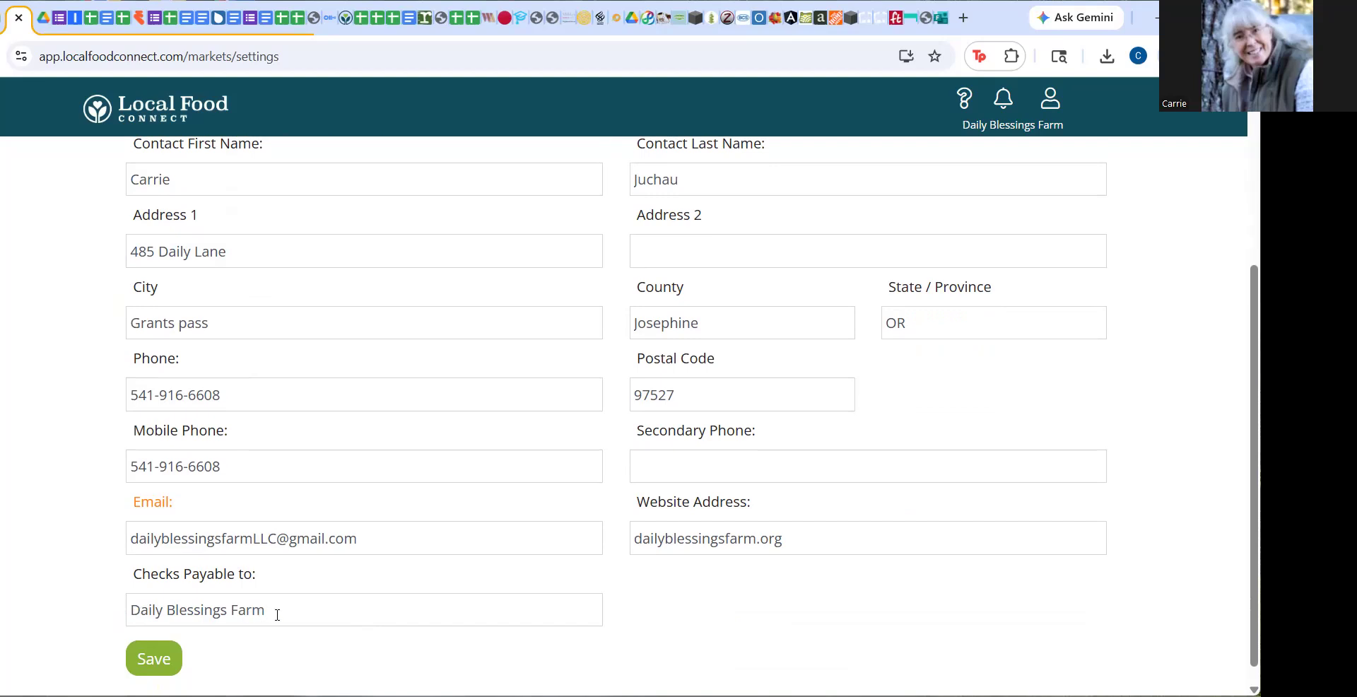
pyautogui.click(153, 659)
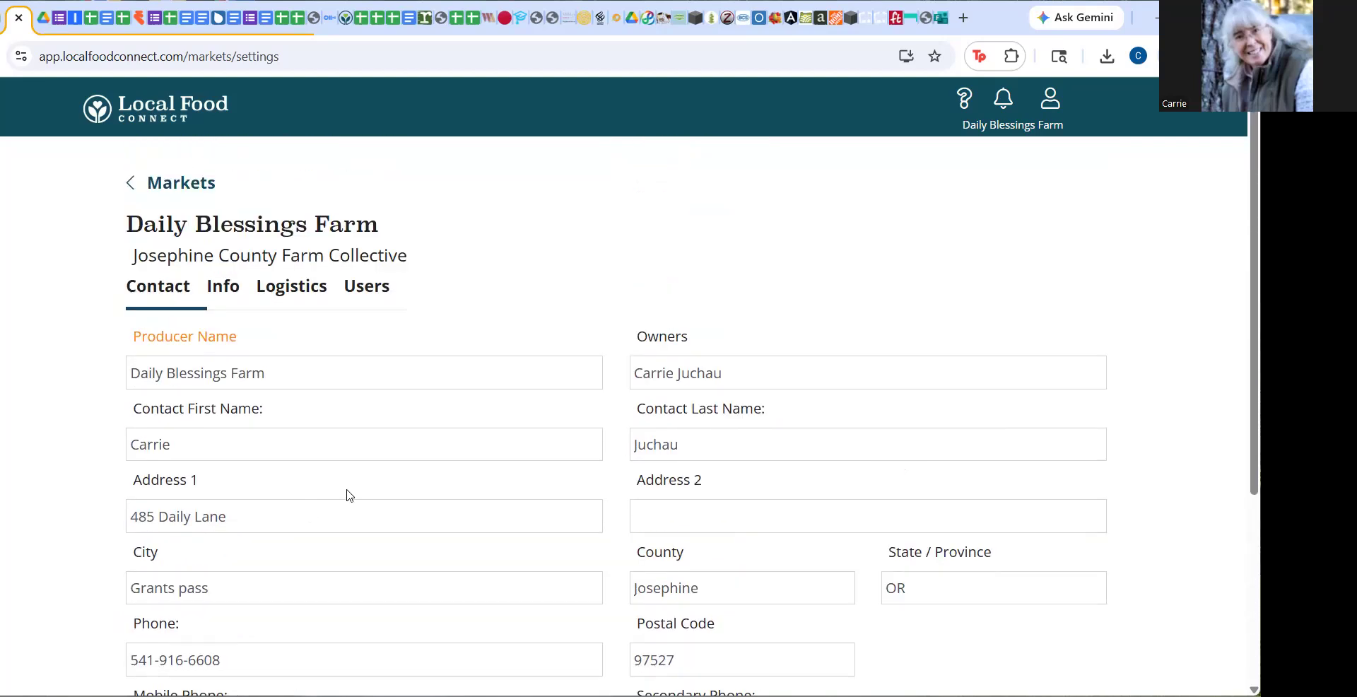
# - Recheck the contact fields, and open the producer's Info section to review the farm description and practices
pyautogui.scroll(-1, 318, 488)
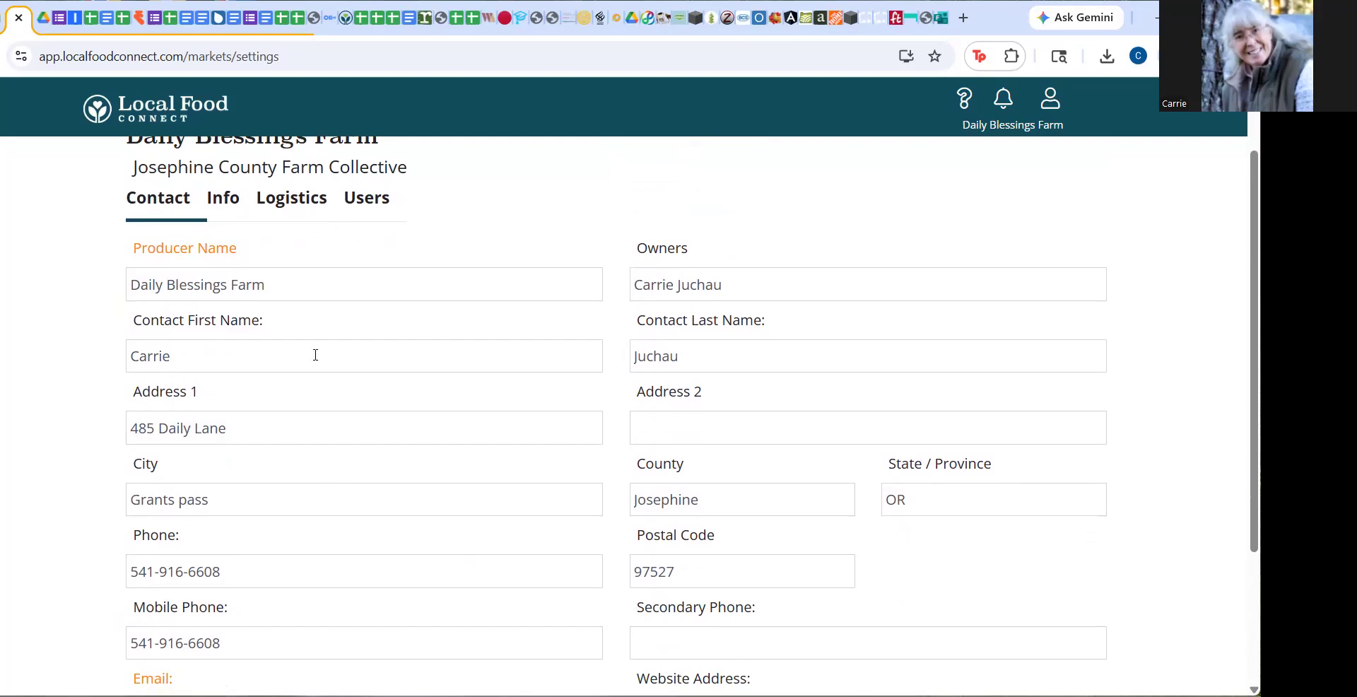
pyautogui.scroll(-2, 372, 401)
pyautogui.scroll(2, 372, 402)
pyautogui.click(223, 205)
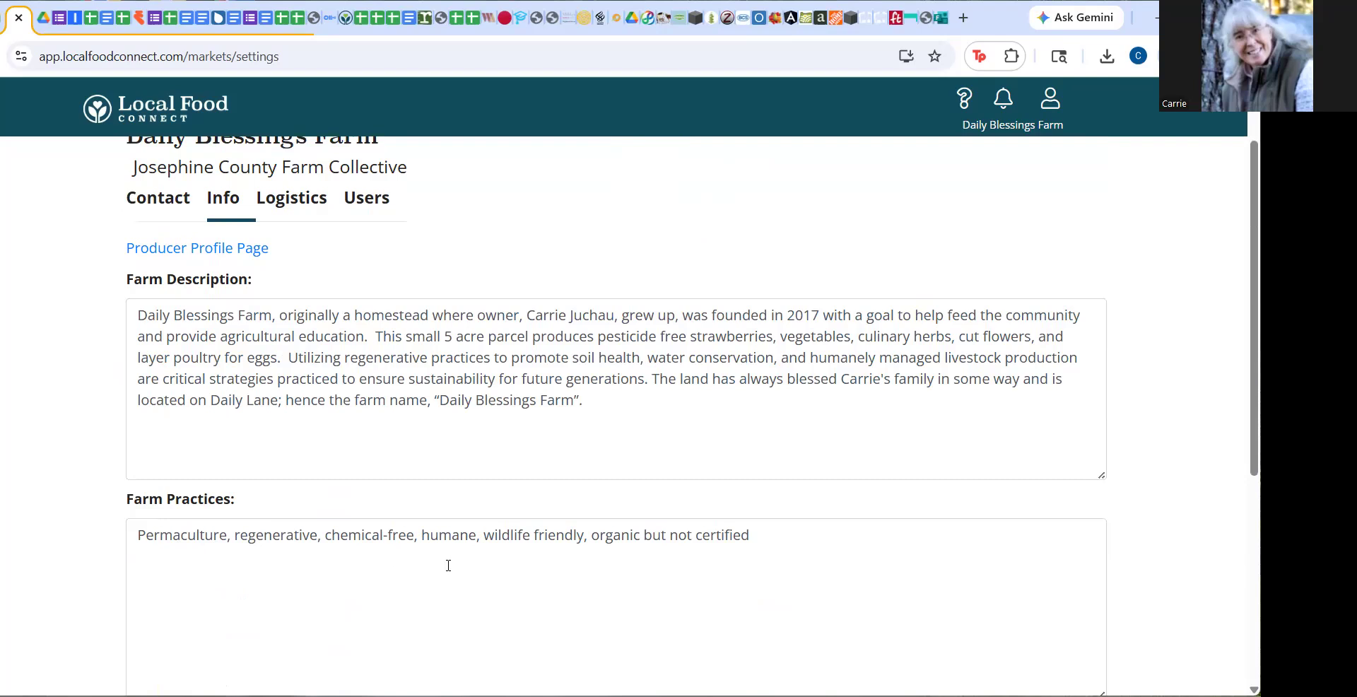
pyautogui.scroll(-2, 467, 495)
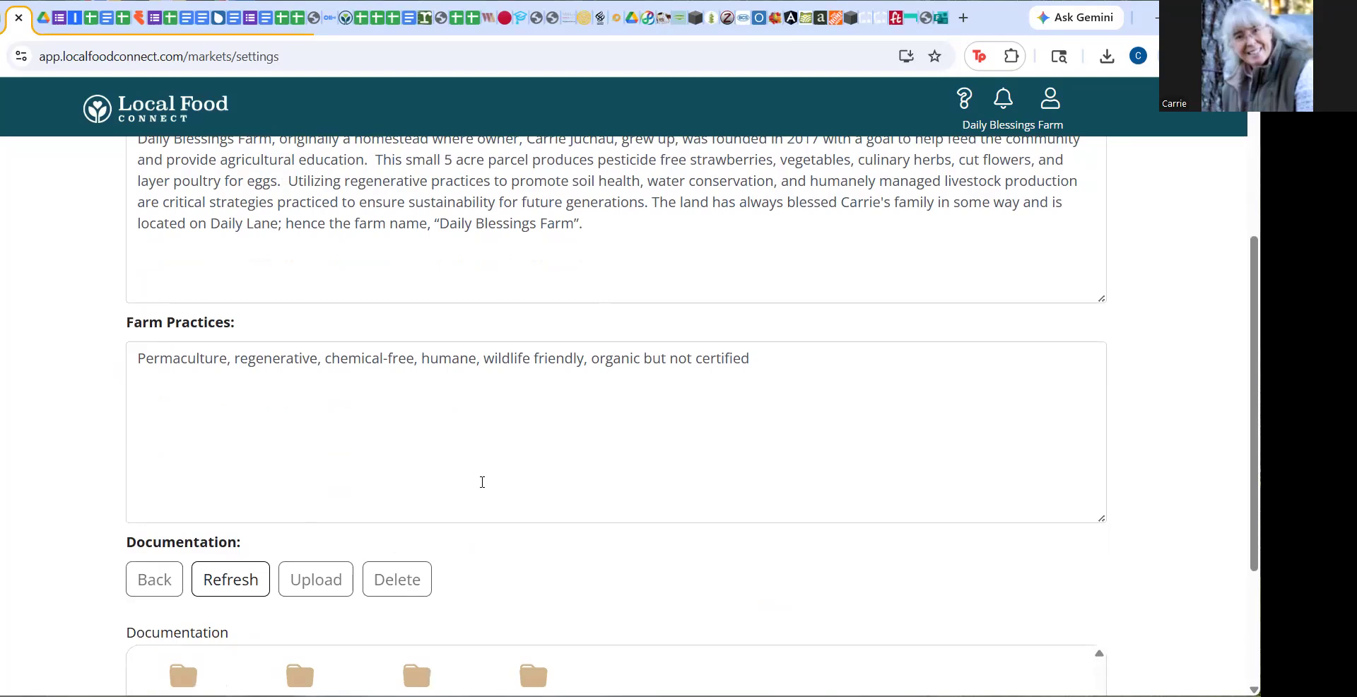
pyautogui.scroll(3, 482, 483)
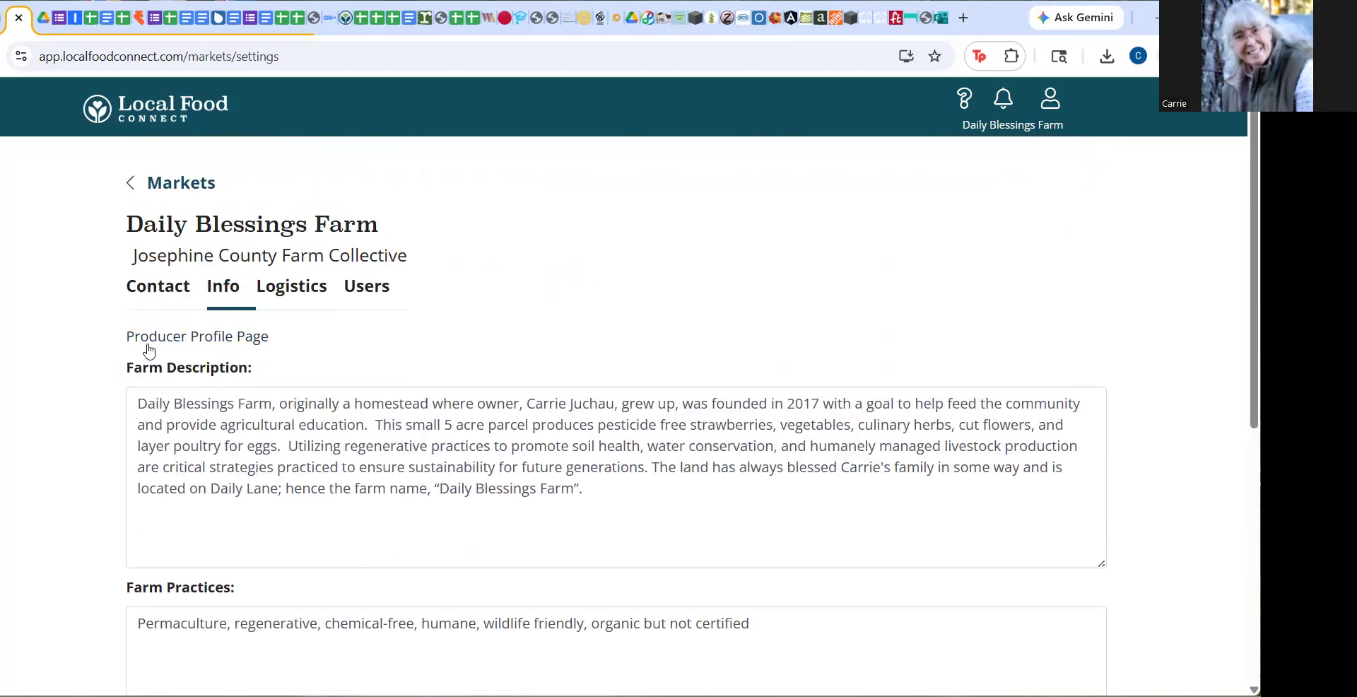
# - View the public producer profile page with its photos, description and products for sale, and close it again
pyautogui.click(217, 340)
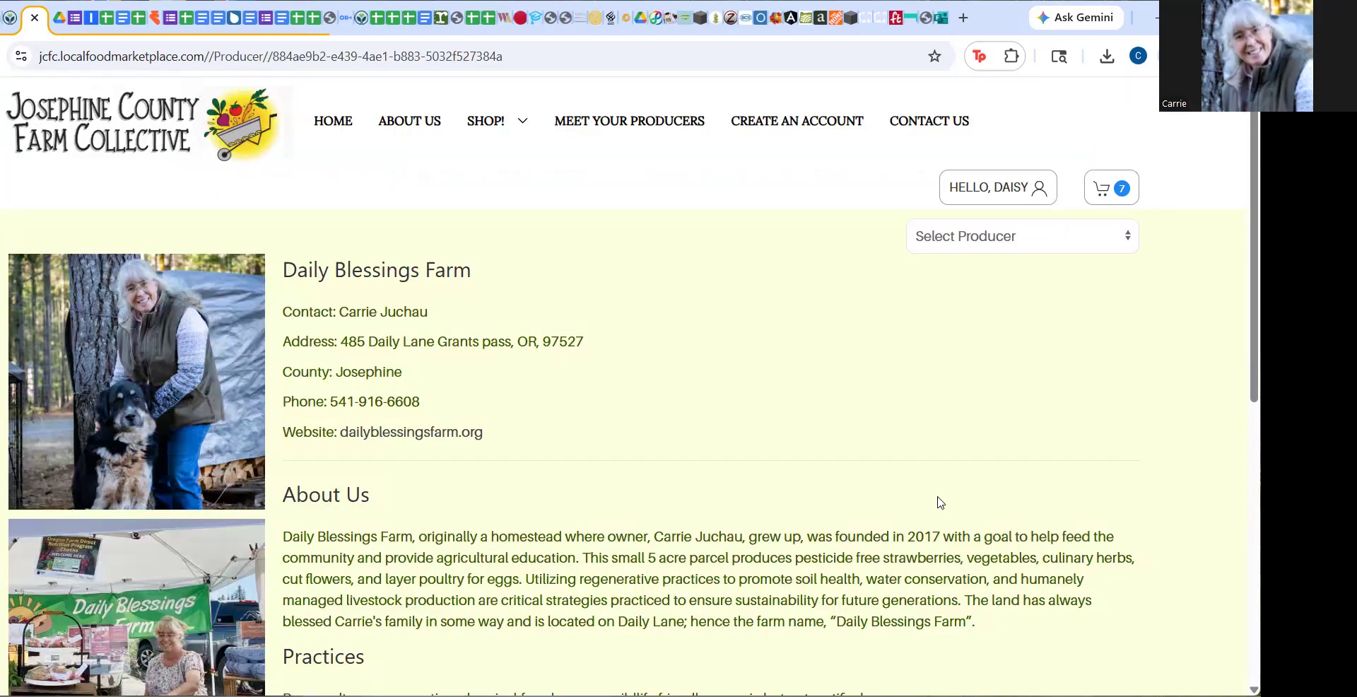
pyautogui.scroll(-1, 905, 463)
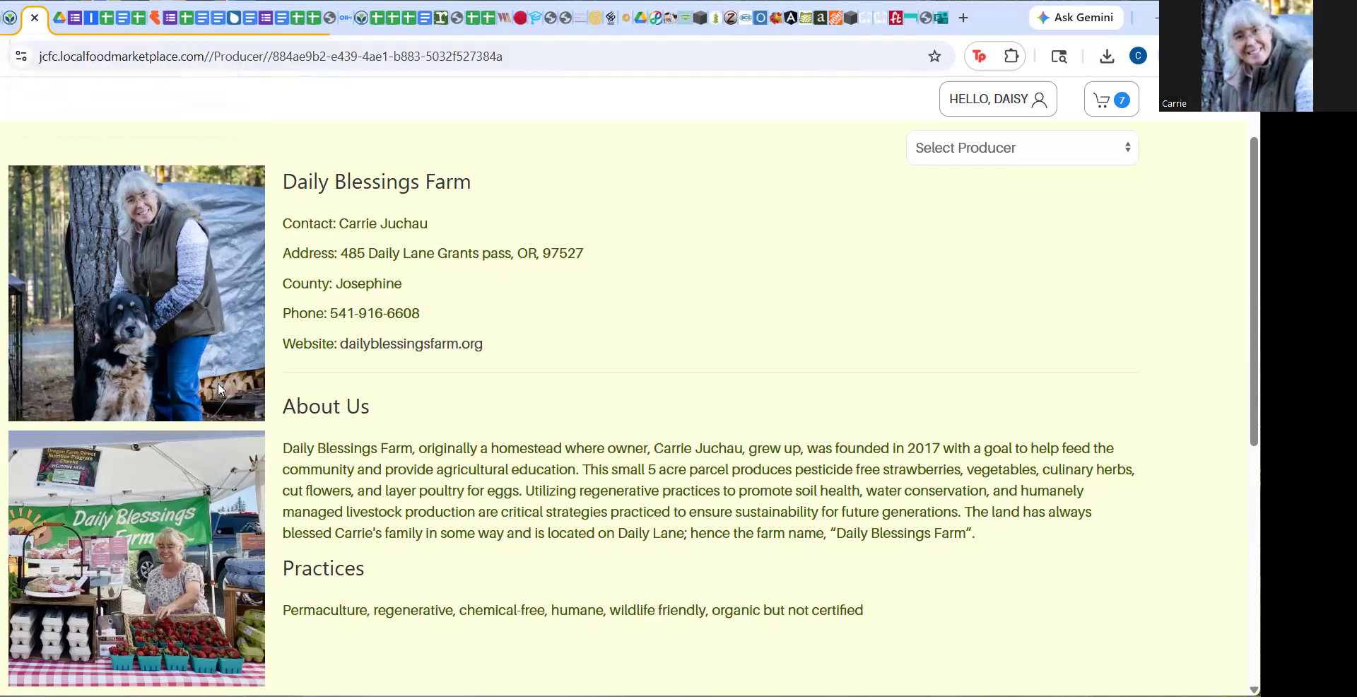
pyautogui.scroll(-5, 216, 379)
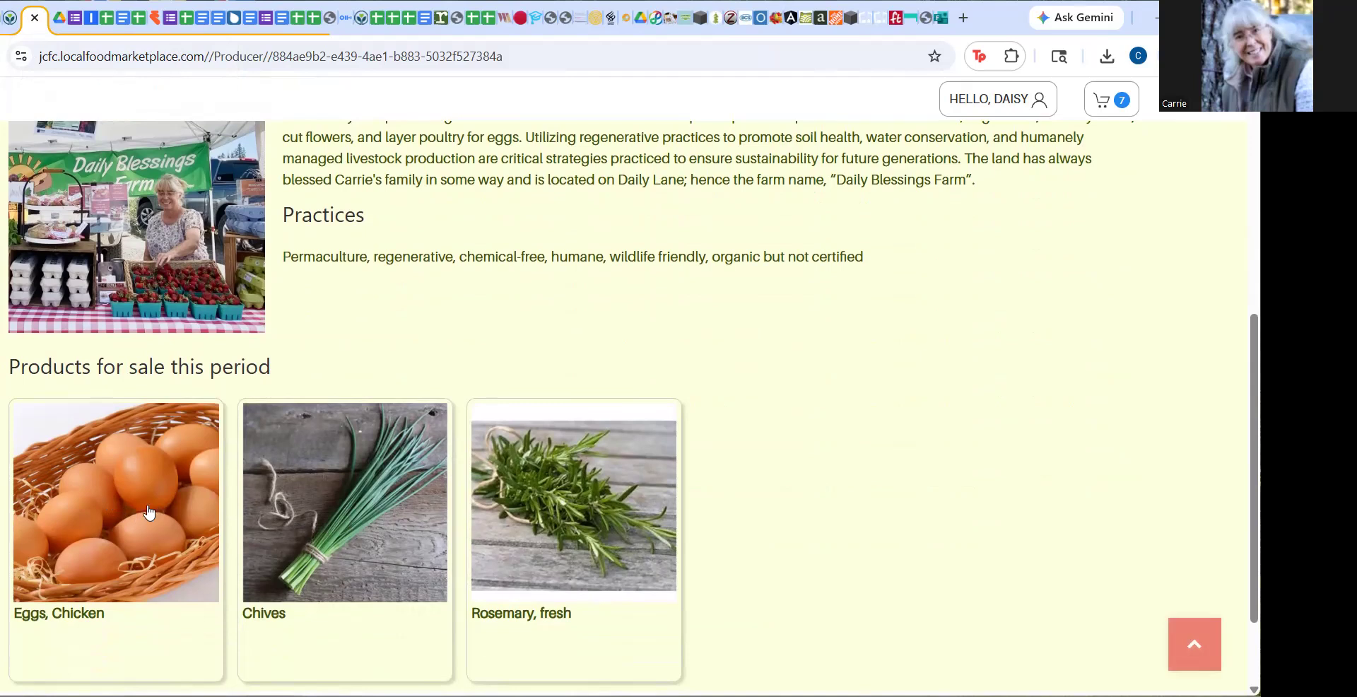
pyautogui.scroll(5, 148, 512)
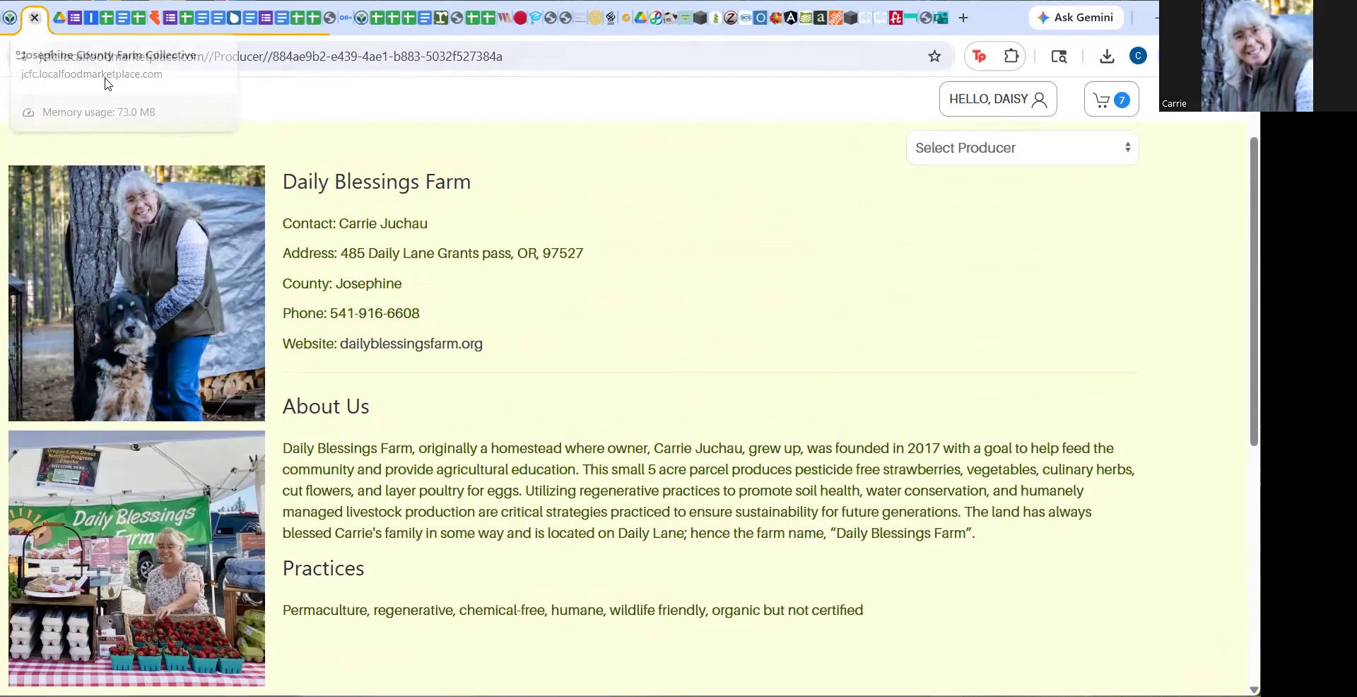
pyautogui.hotkey('ctrl', 'w')
# - Open the Business_Documentation folder in the farm's documentation and examine the files stored there
pyautogui.scroll(-4, 470, 297)
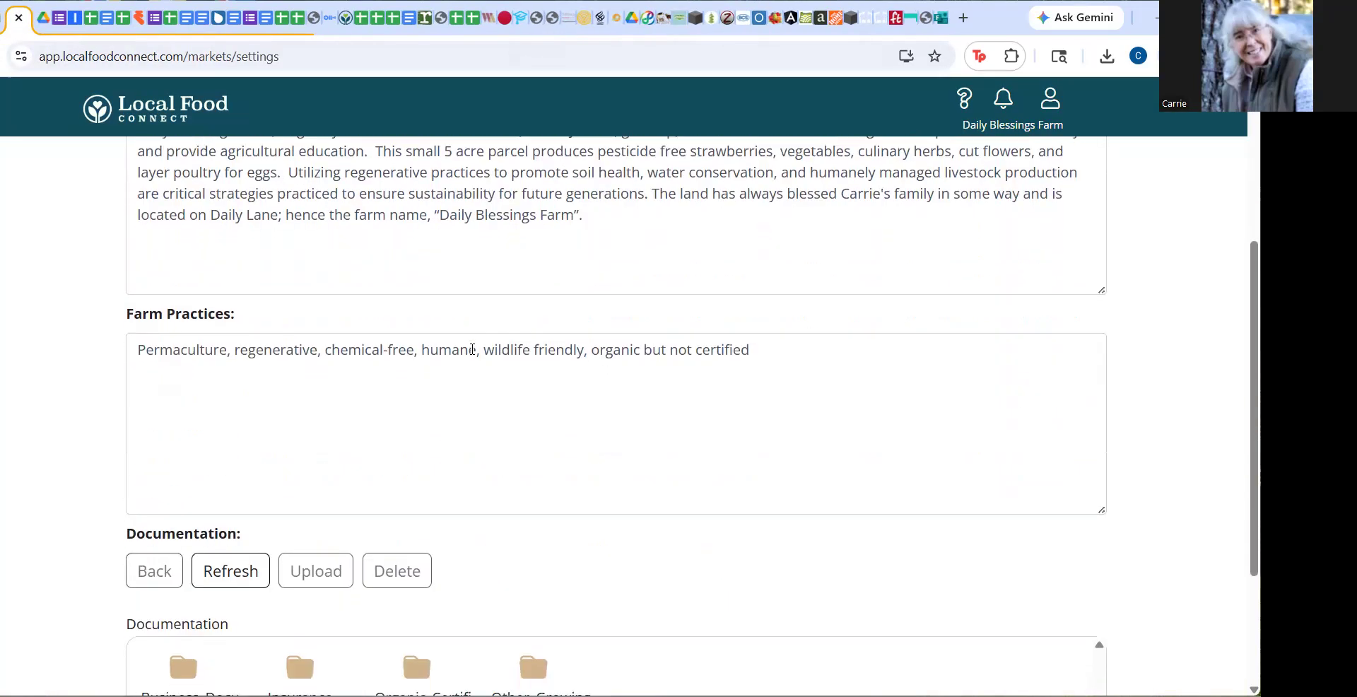
pyautogui.scroll(-2, 472, 350)
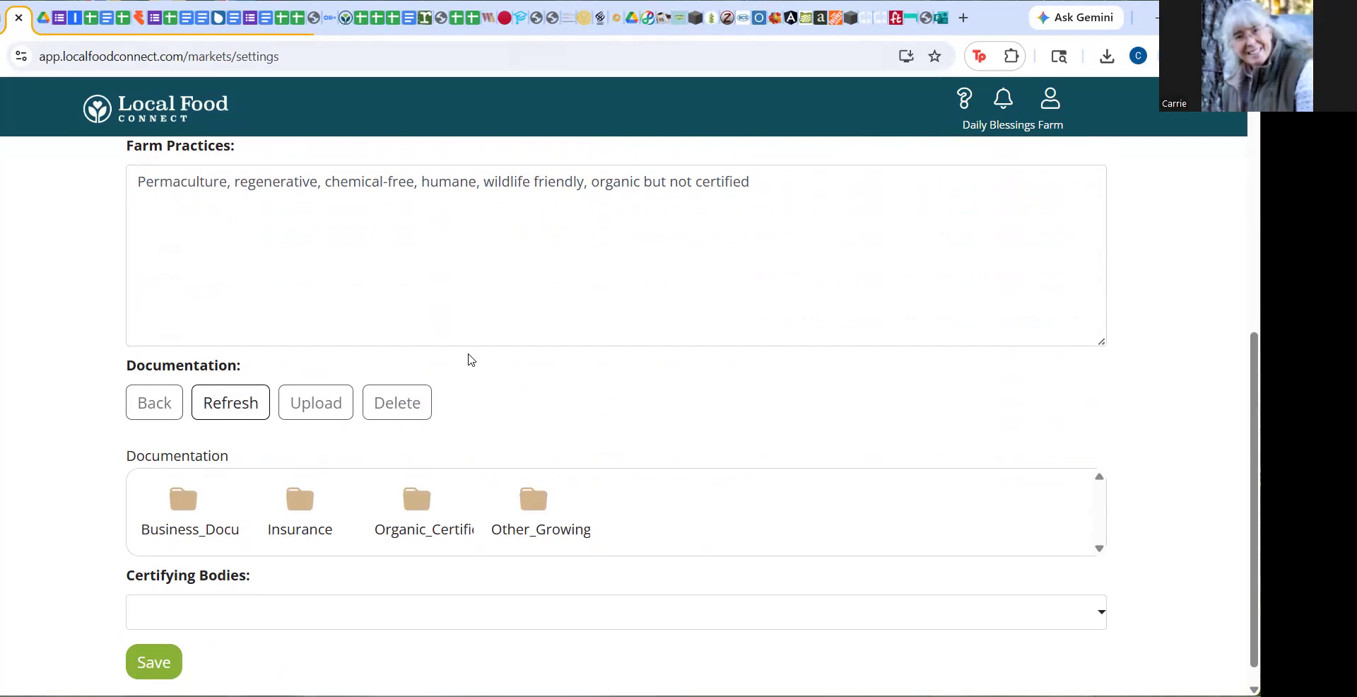
pyautogui.doubleClick(181, 509)
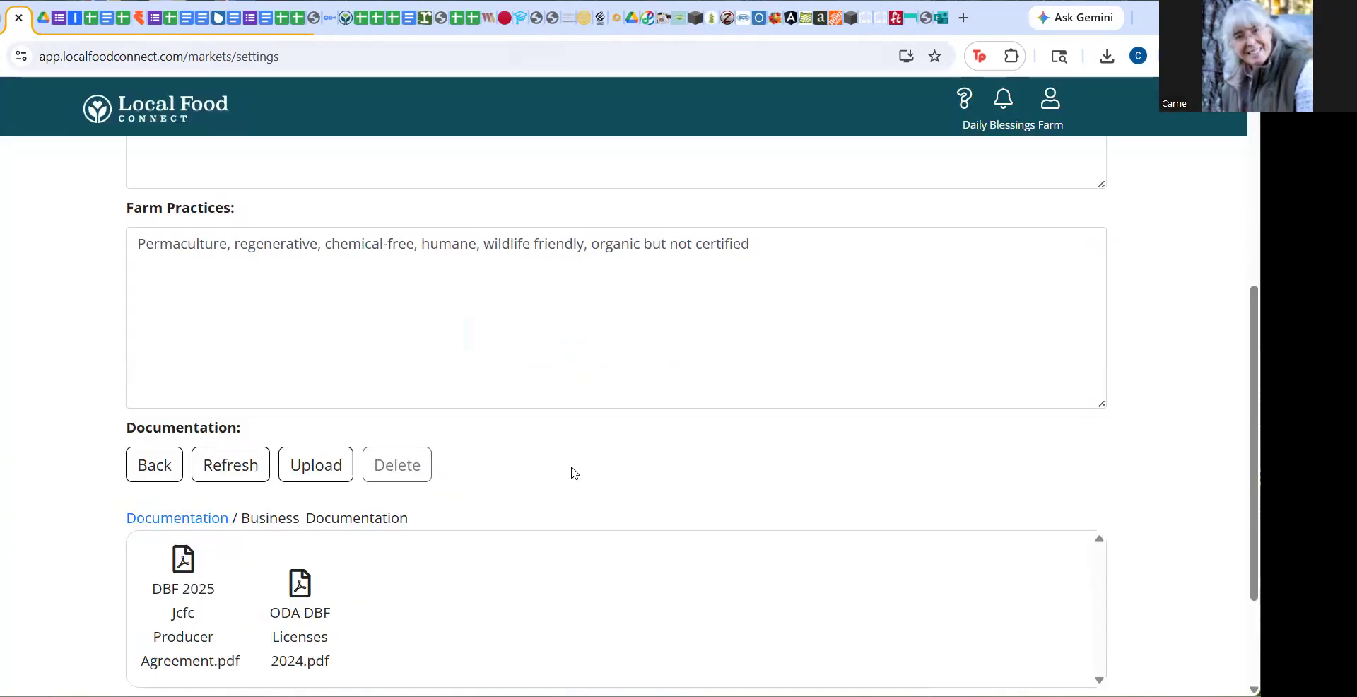
pyautogui.scroll(-1, 570, 469)
pyautogui.scroll(-1, 495, 519)
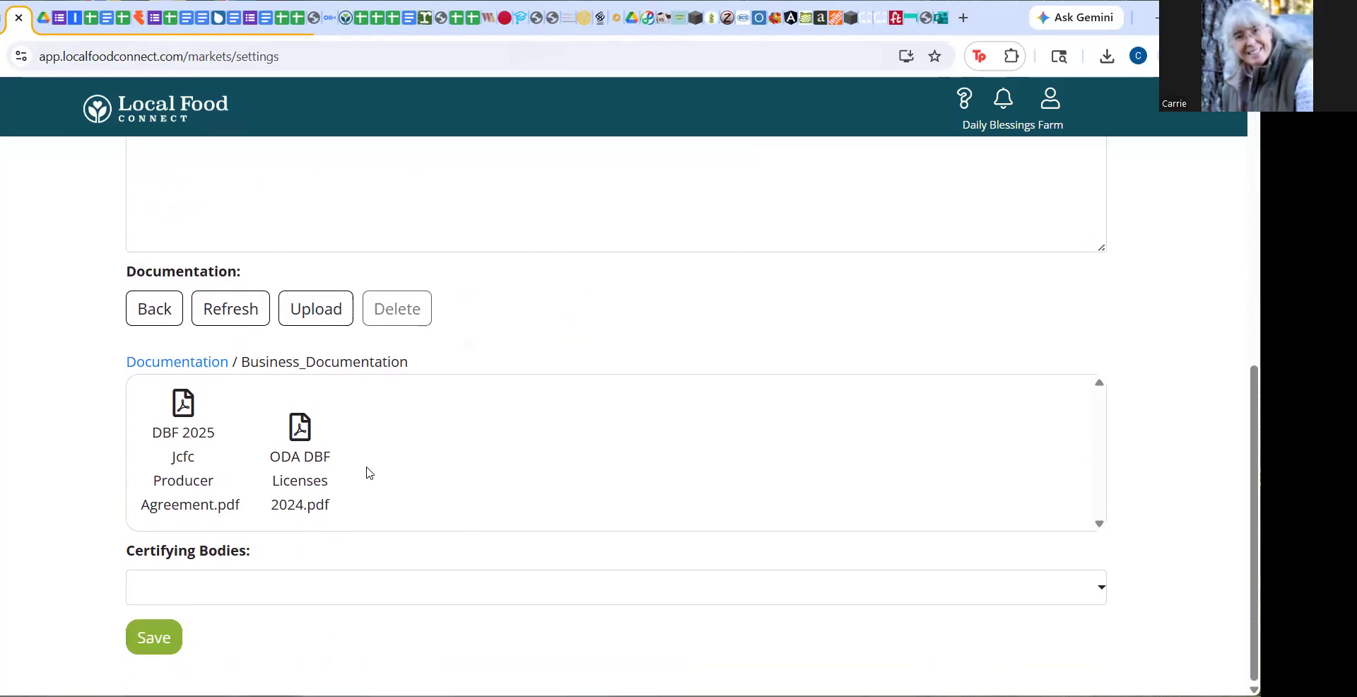
# - Select OR Secretary of State (Bus. Licenses) and OR Dept. of Agriculture as the farm's certifying bodies
pyautogui.click(400, 598)
pyautogui.scroll(-2, 402, 599)
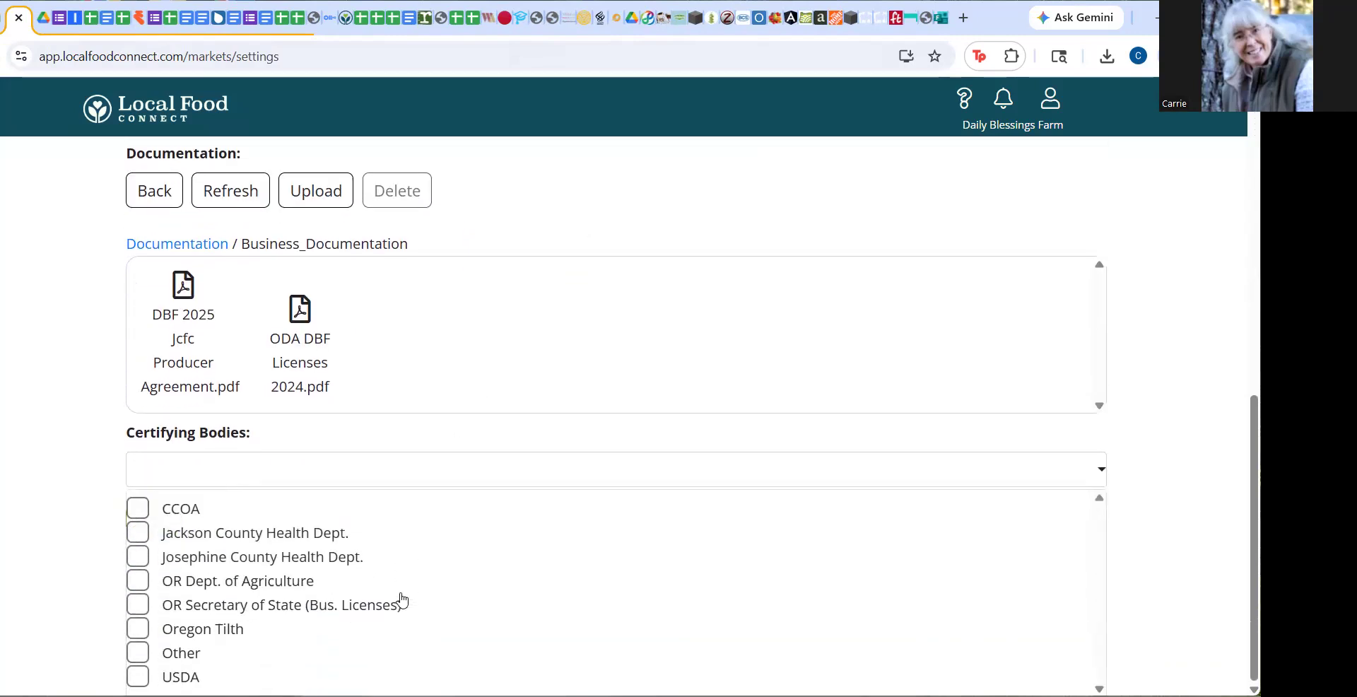
pyautogui.click(137, 606)
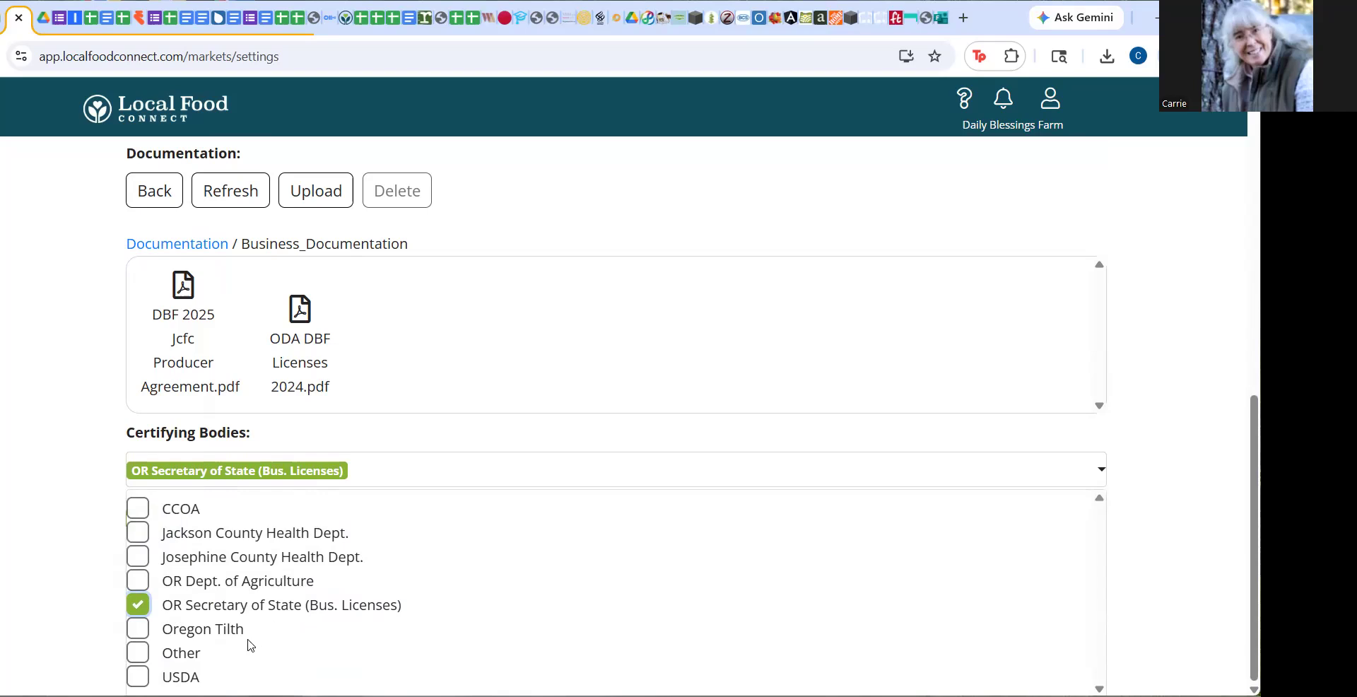
pyautogui.click(138, 583)
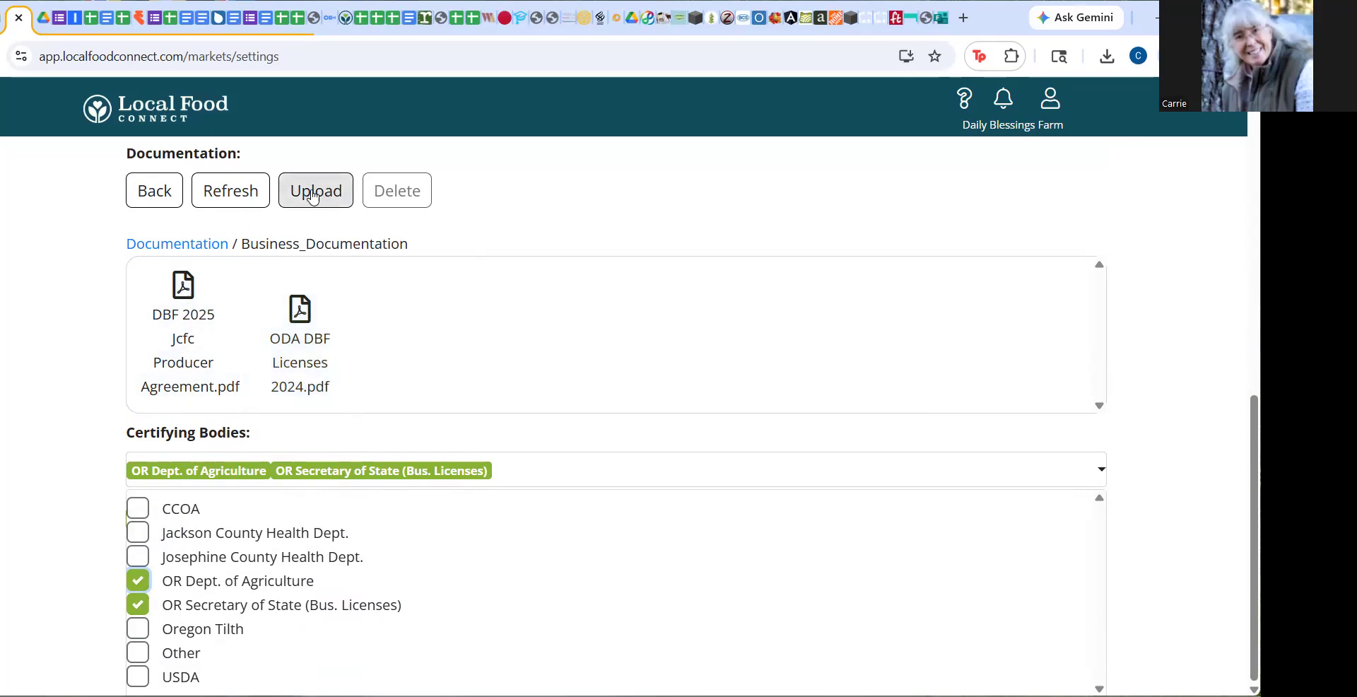
# - Look through the Insurance, Organic_Certification and Other_Growing_Practices folders and the certifying body options, and return to the main documentation level
pyautogui.click(141, 201)
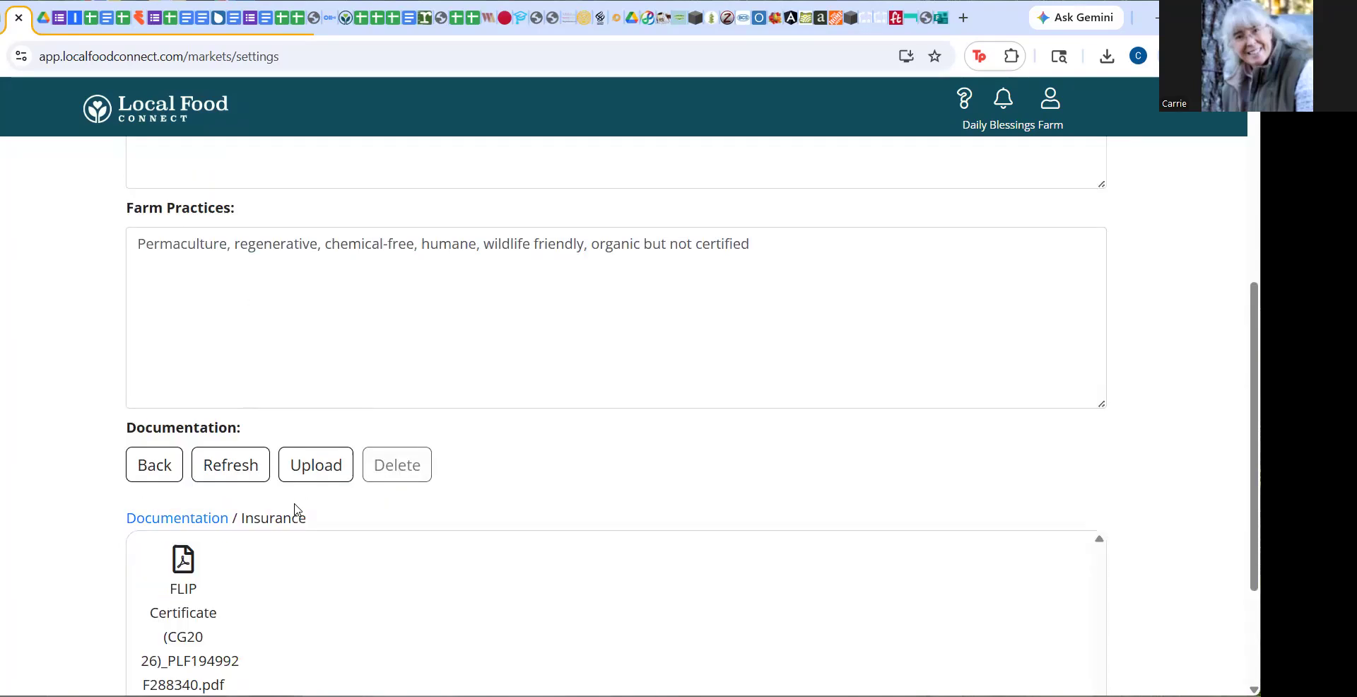
pyautogui.scroll(-1, 282, 587)
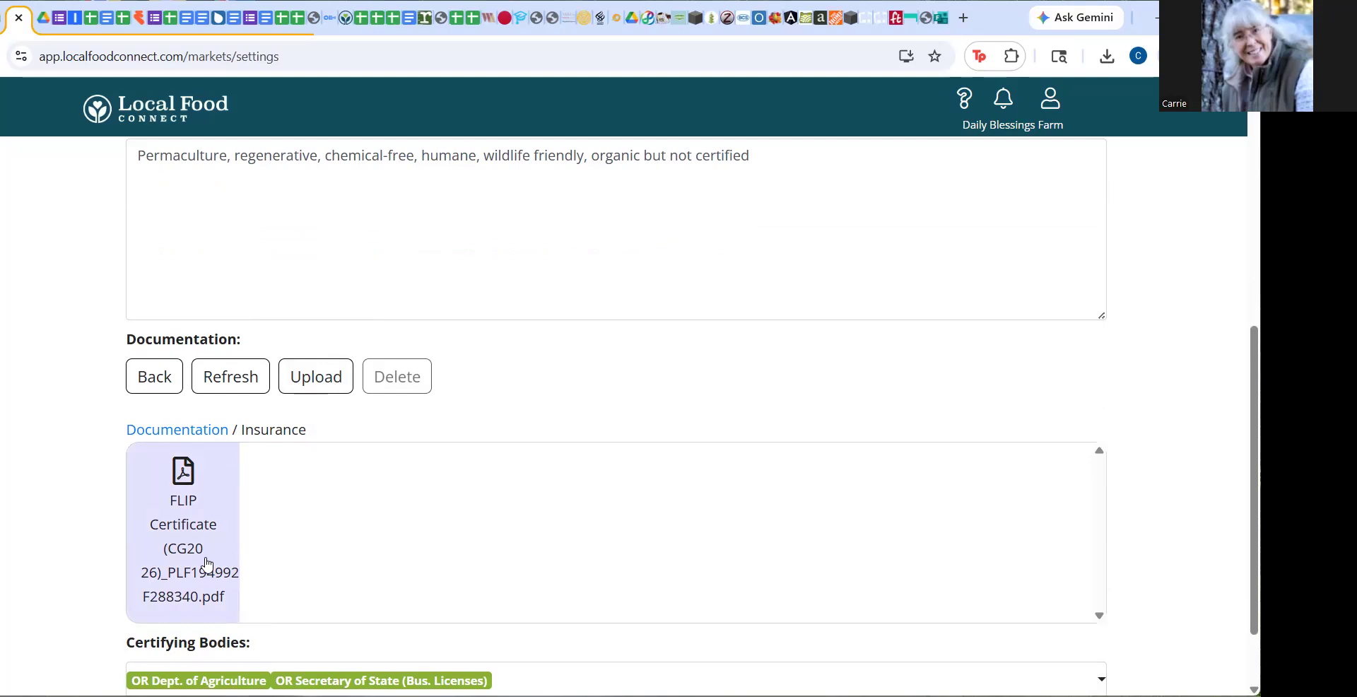
pyautogui.click(153, 378)
pyautogui.doubleClick(417, 477)
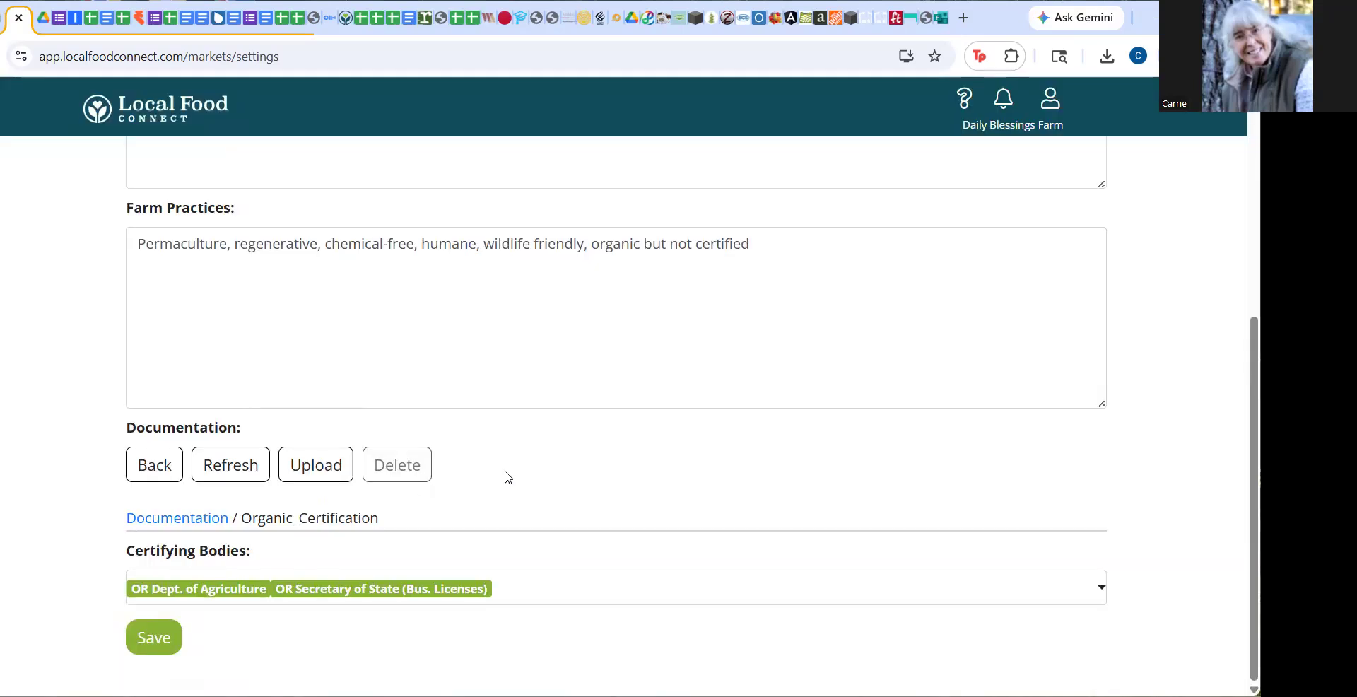
pyautogui.click(643, 592)
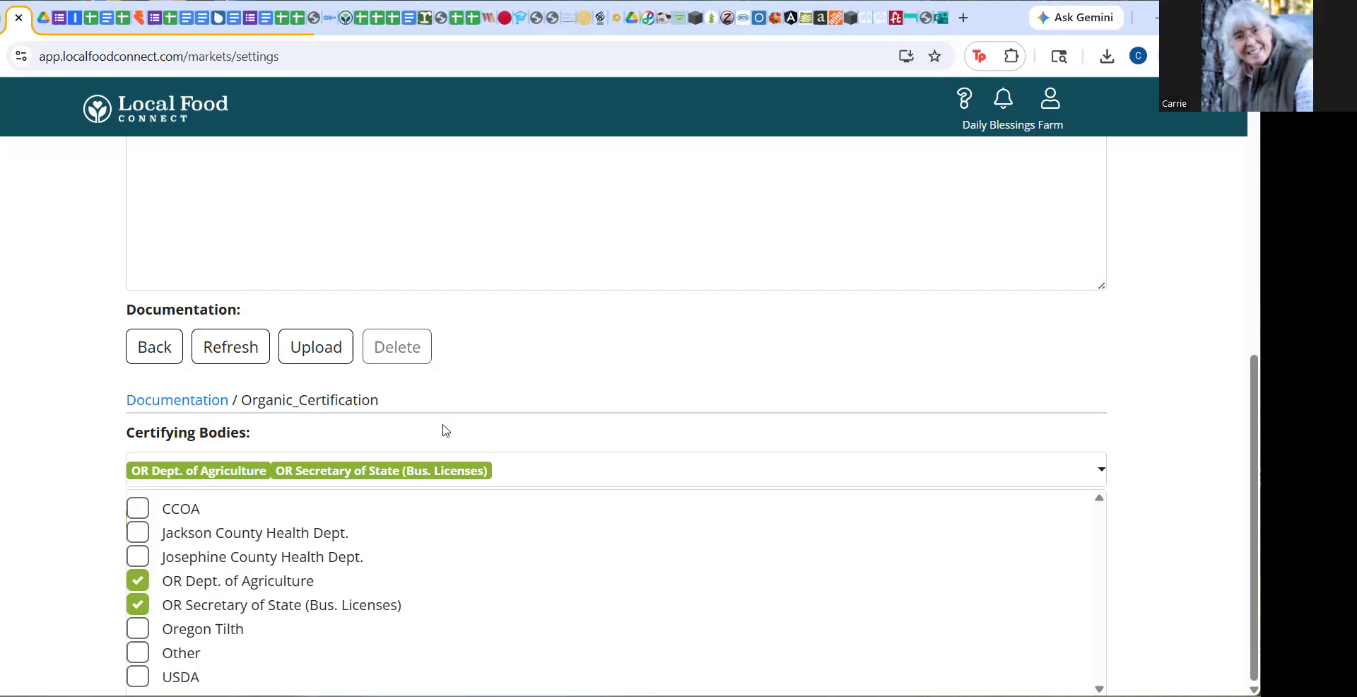
pyautogui.click(155, 346)
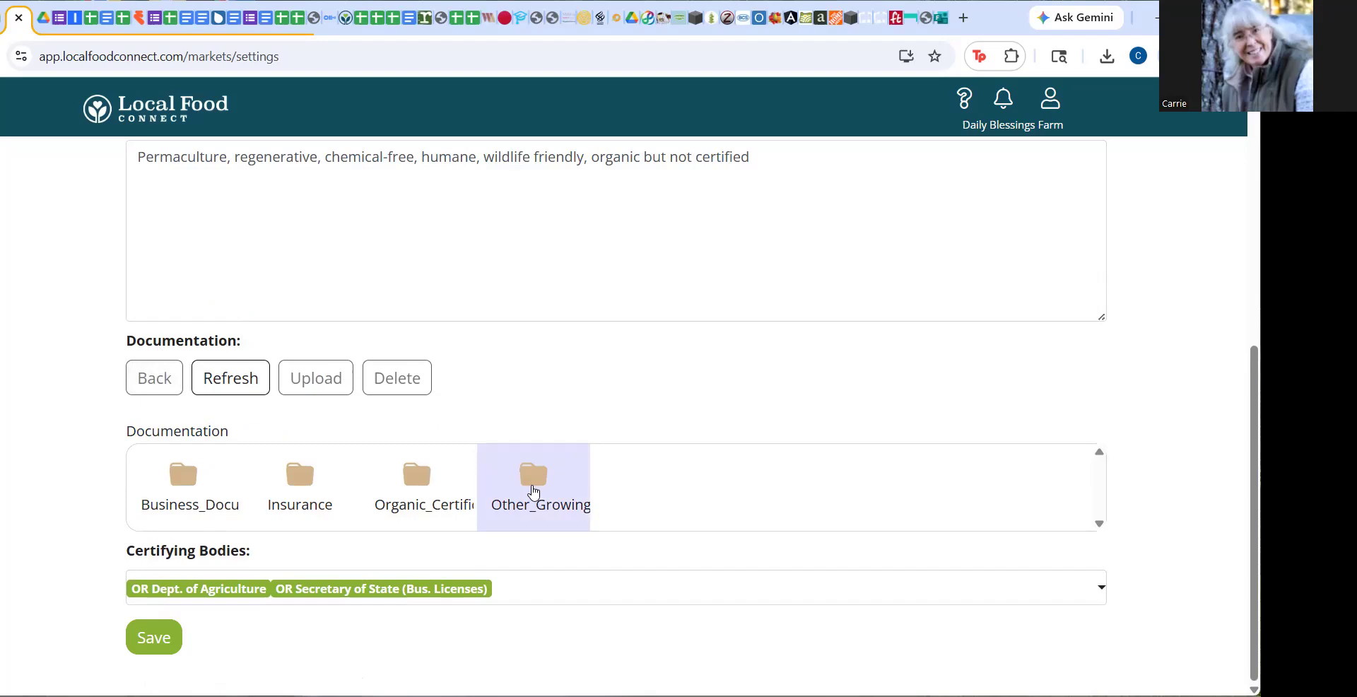
pyautogui.doubleClick(534, 488)
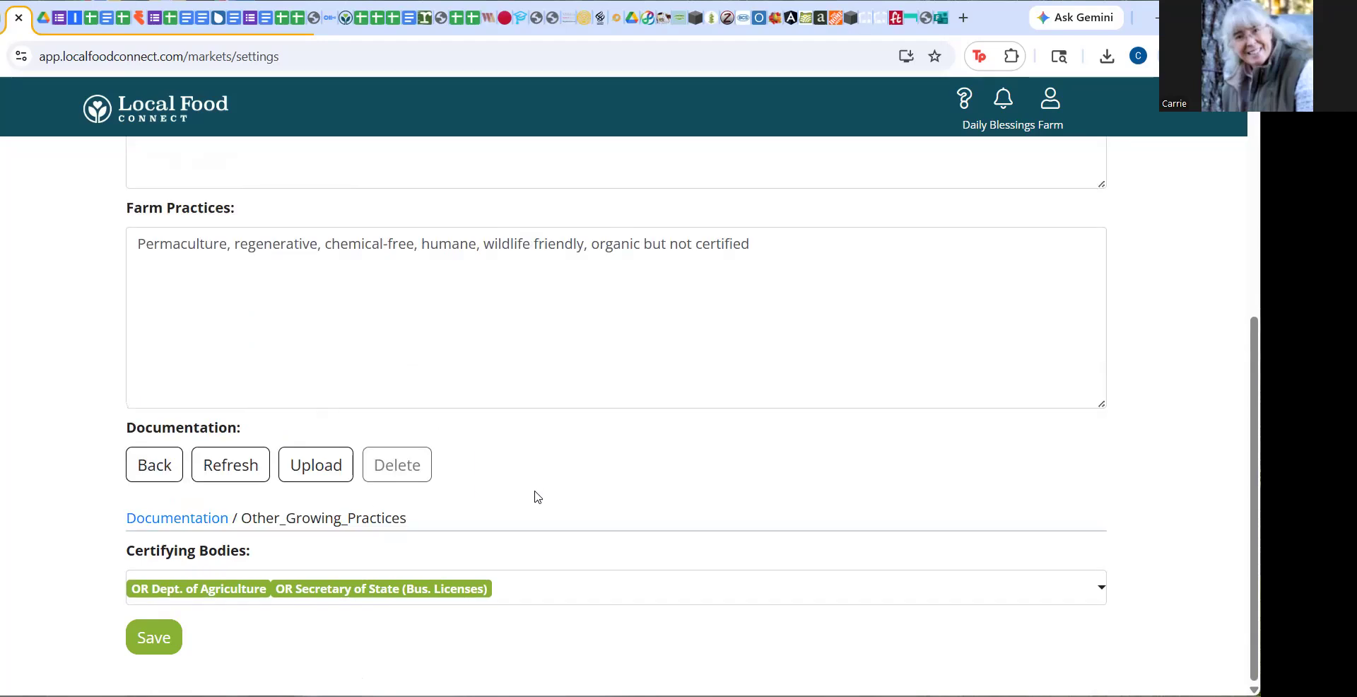
pyautogui.click(146, 468)
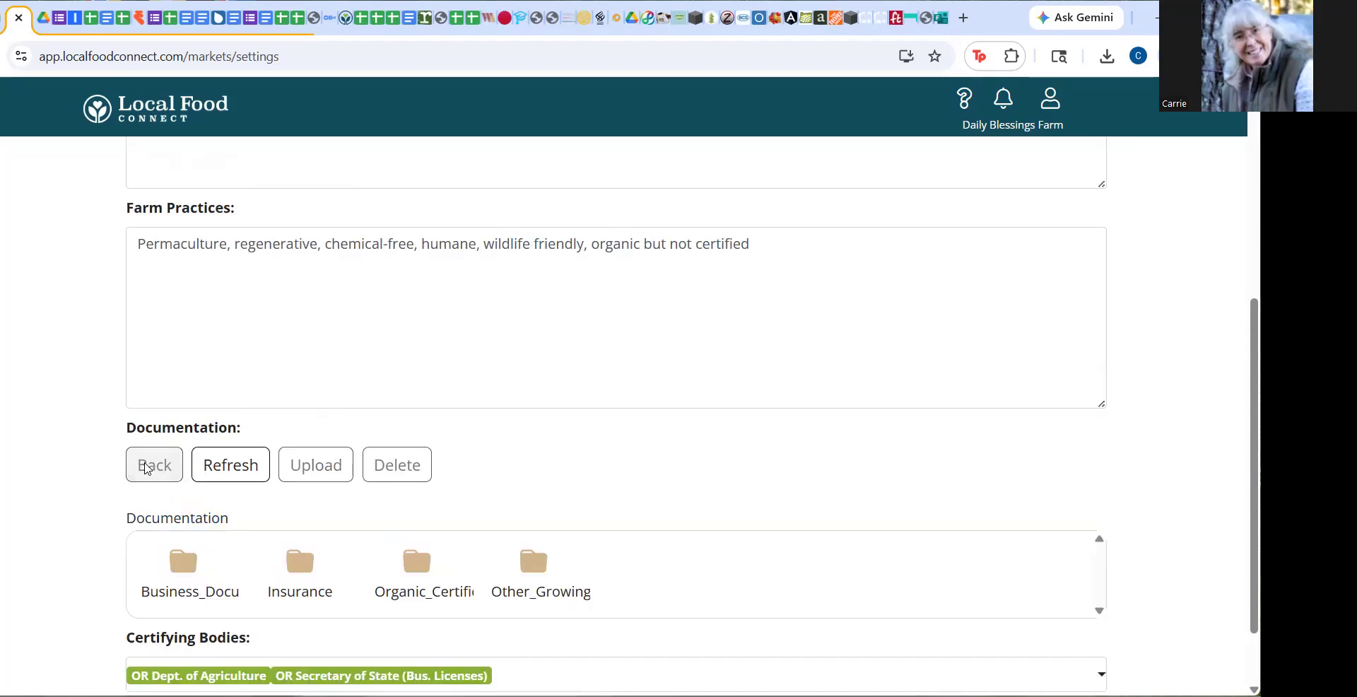
# - Save the producer's Info section with the chosen certifying bodies
pyautogui.scroll(-2, 515, 509)
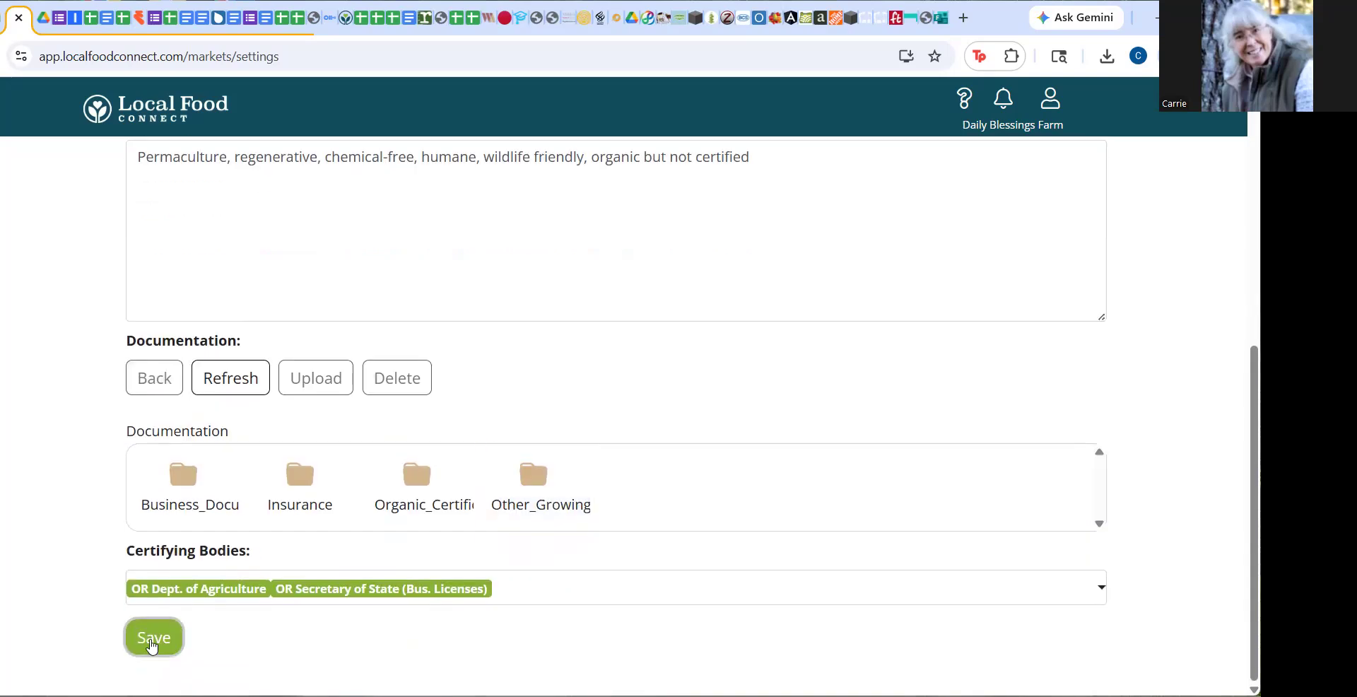
pyautogui.click(151, 641)
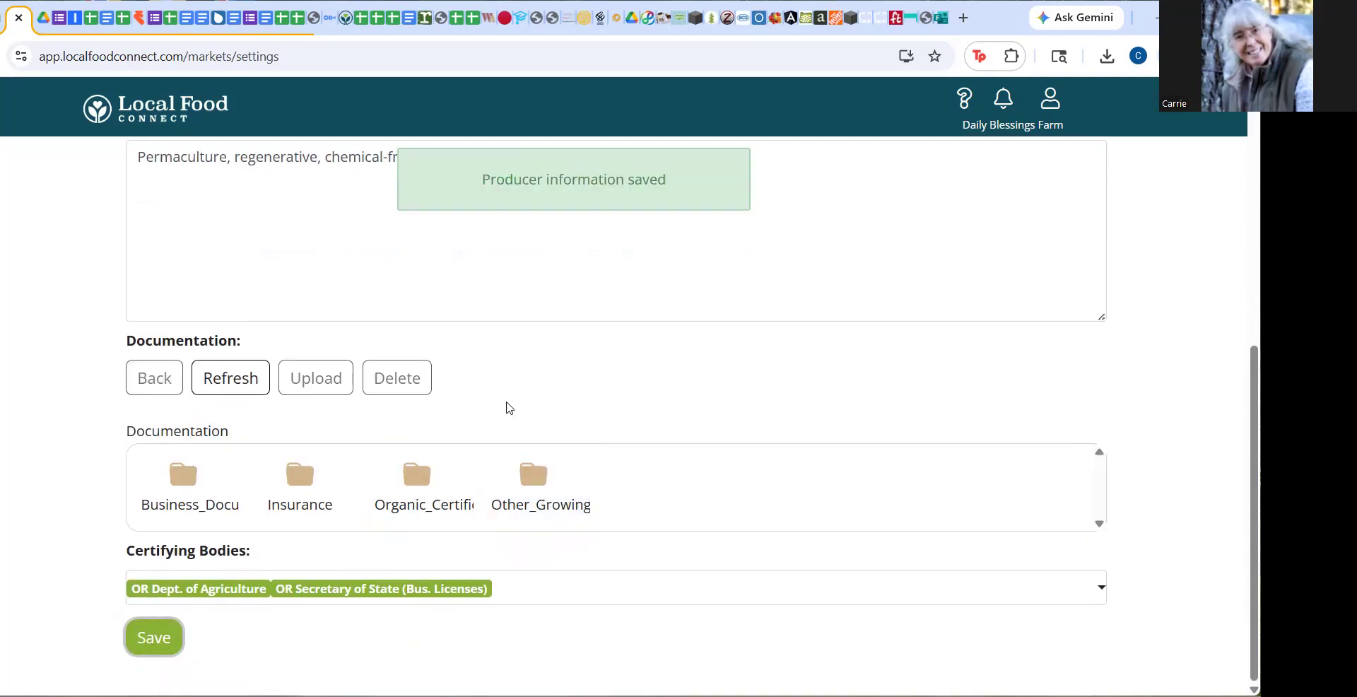
pyautogui.scroll(5, 509, 407)
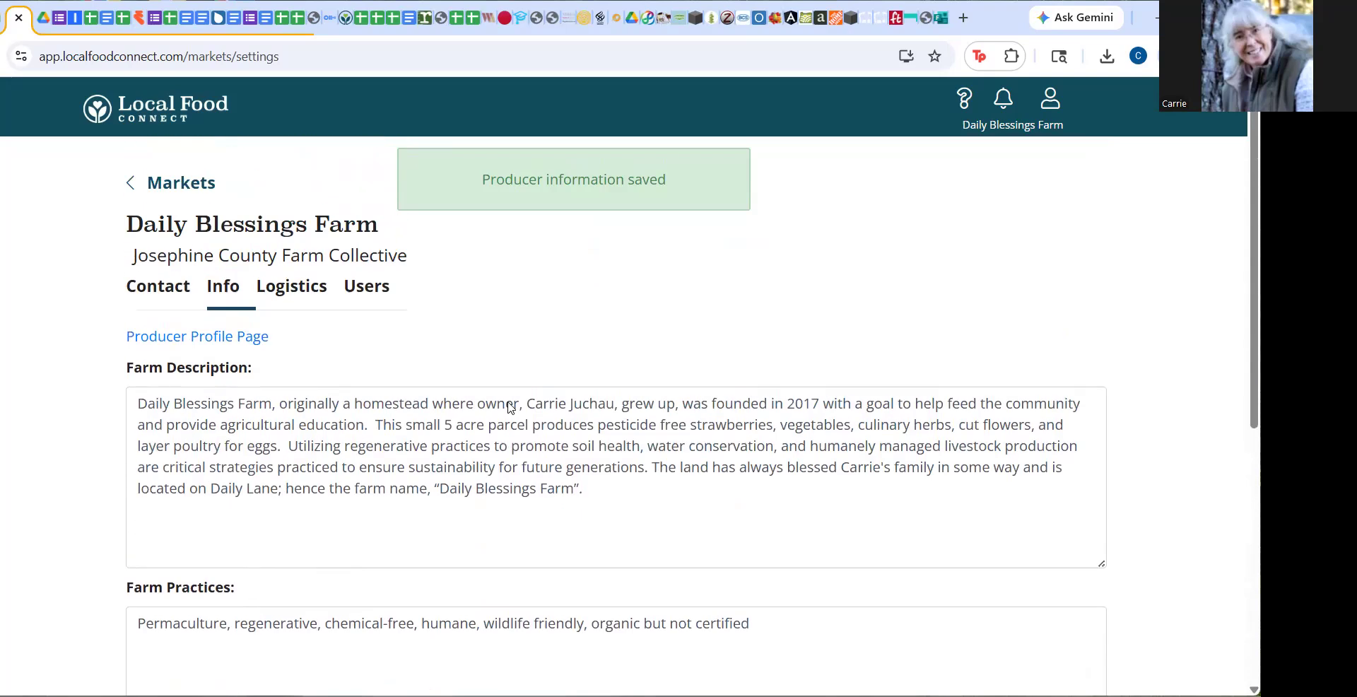
# - Open the producer's Logistics section and choose JCFC Food Hub as the delivery location for products
pyautogui.moveTo(290, 295); pyautogui.dragTo(296, 293)
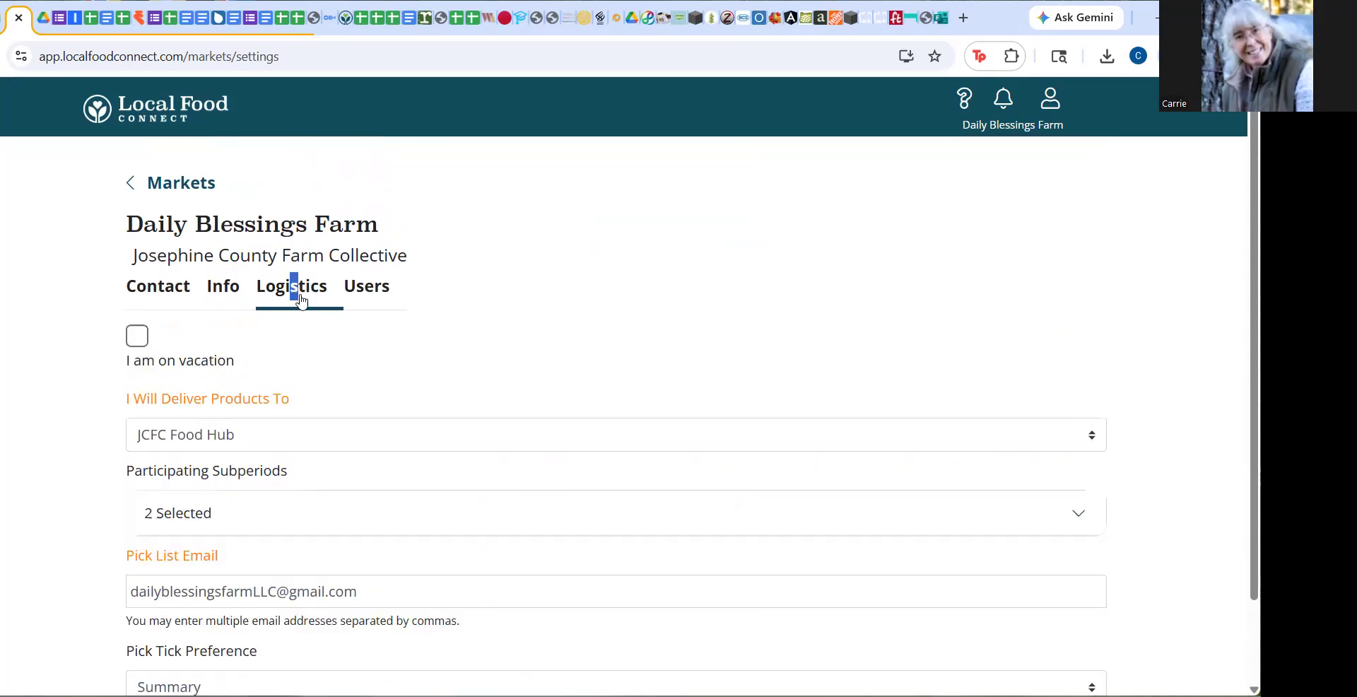
pyautogui.scroll(-2, 466, 352)
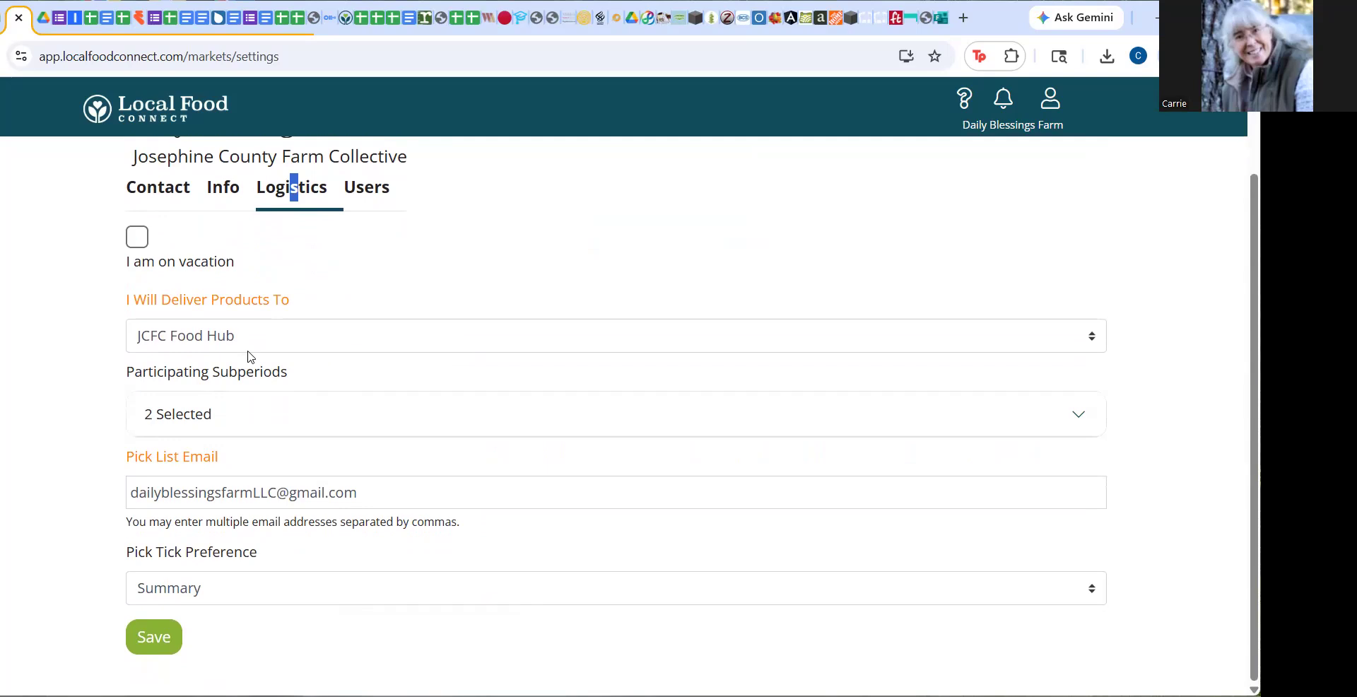
pyautogui.click(155, 348)
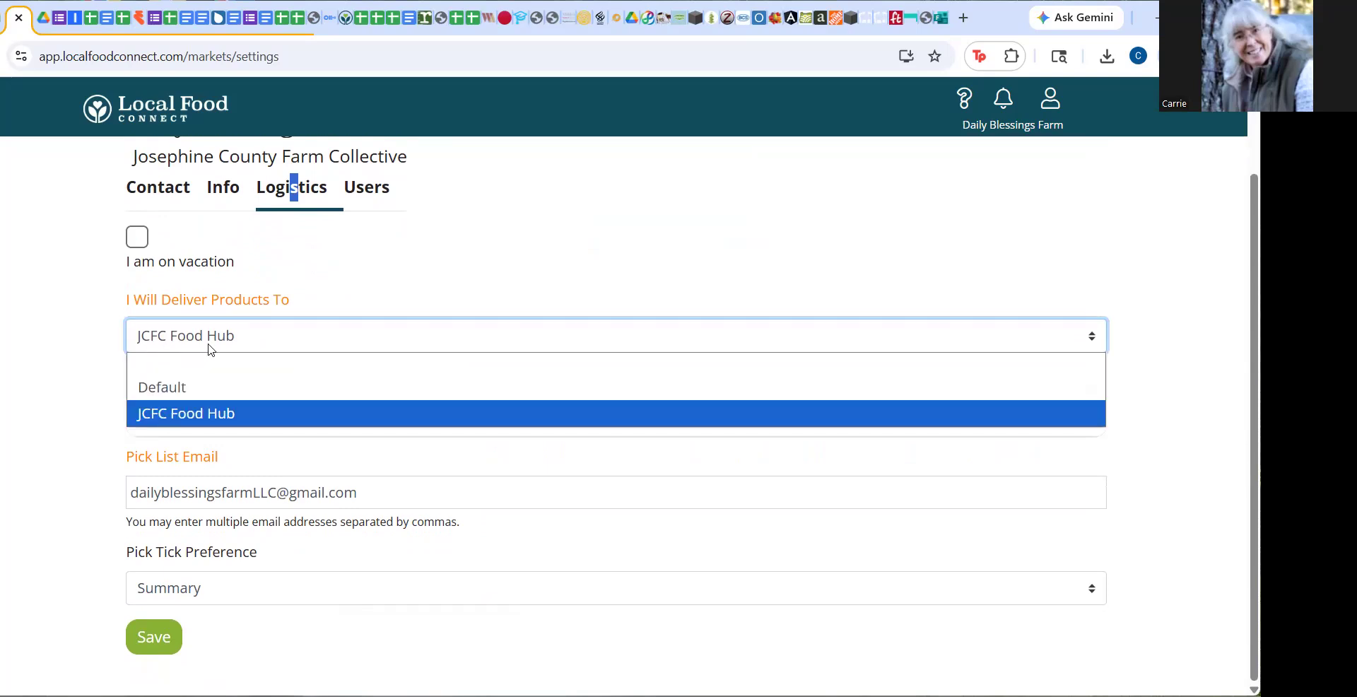
pyautogui.click(200, 416)
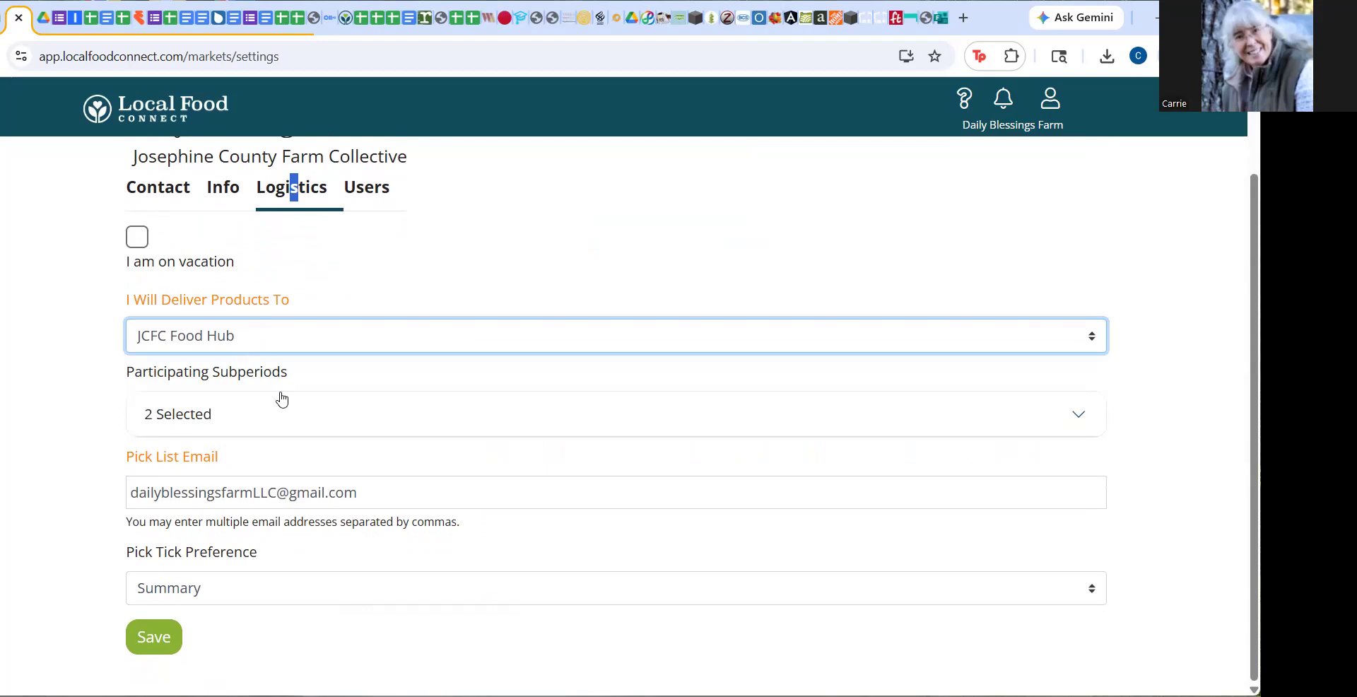
# - Review the participating subperiods and save the producer's Logistics section
pyautogui.click(300, 418)
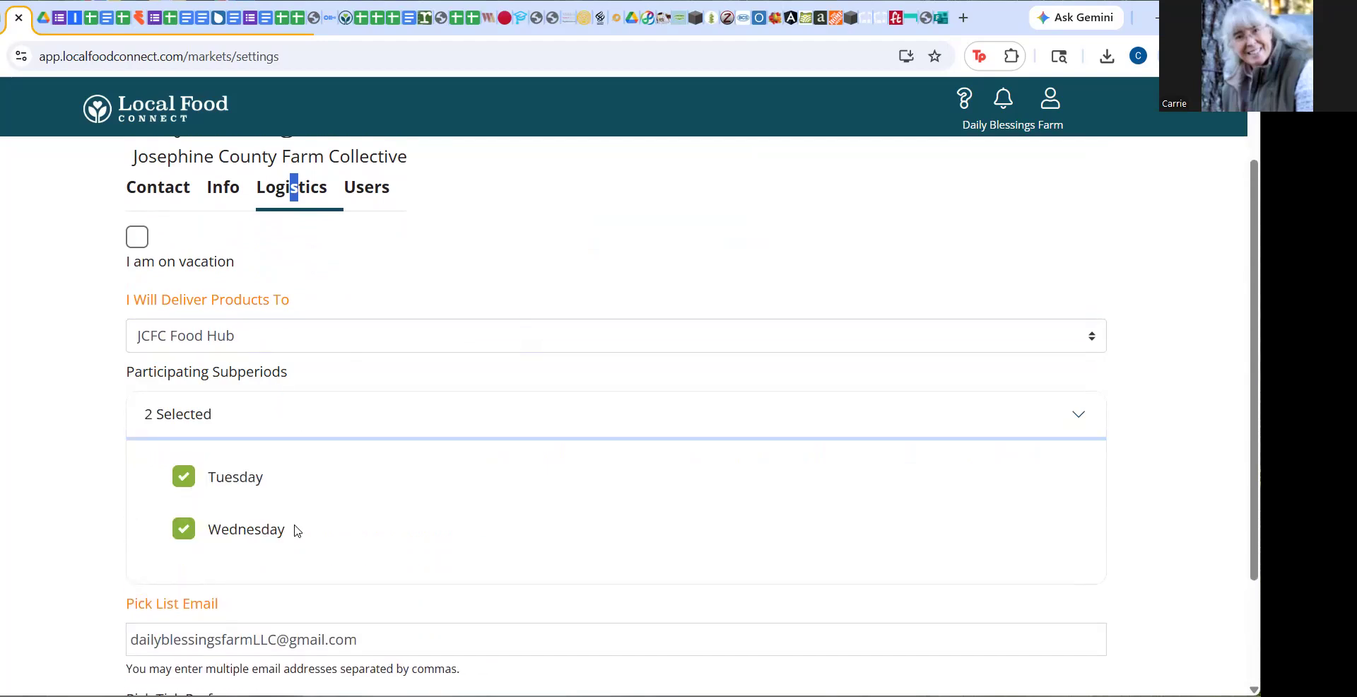
pyautogui.click(275, 408)
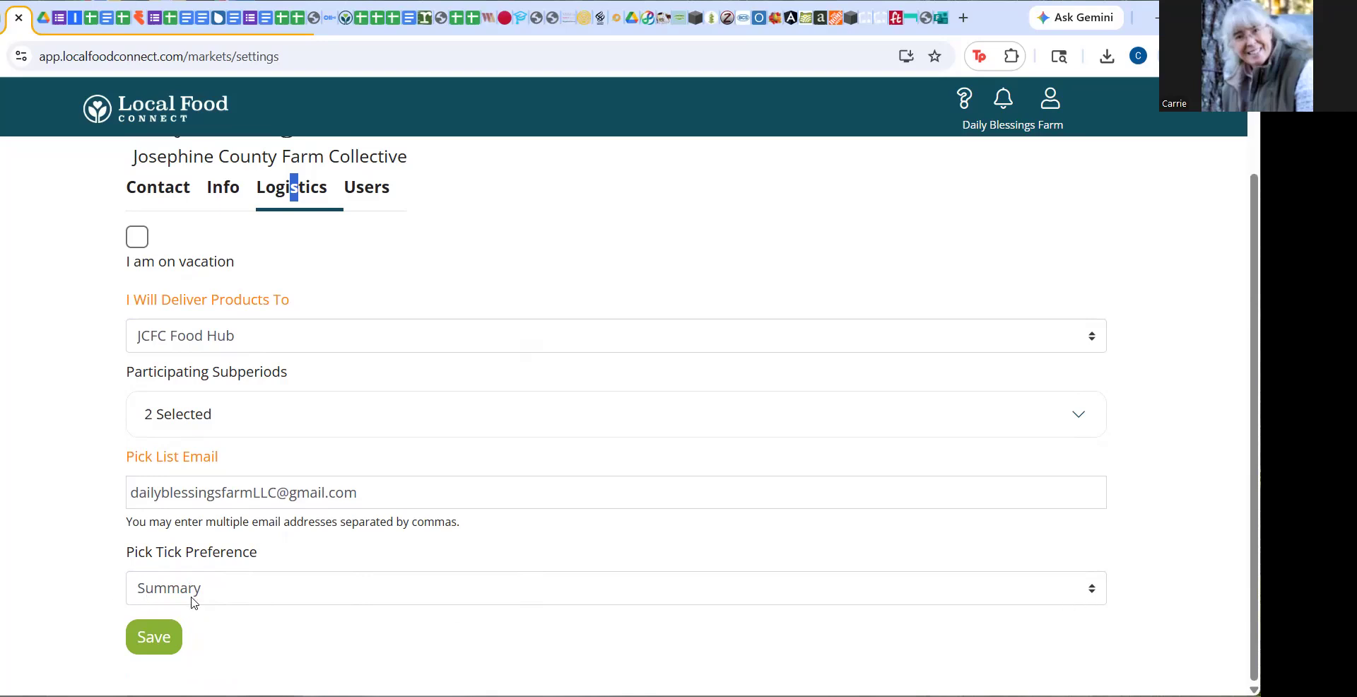
pyautogui.click(152, 642)
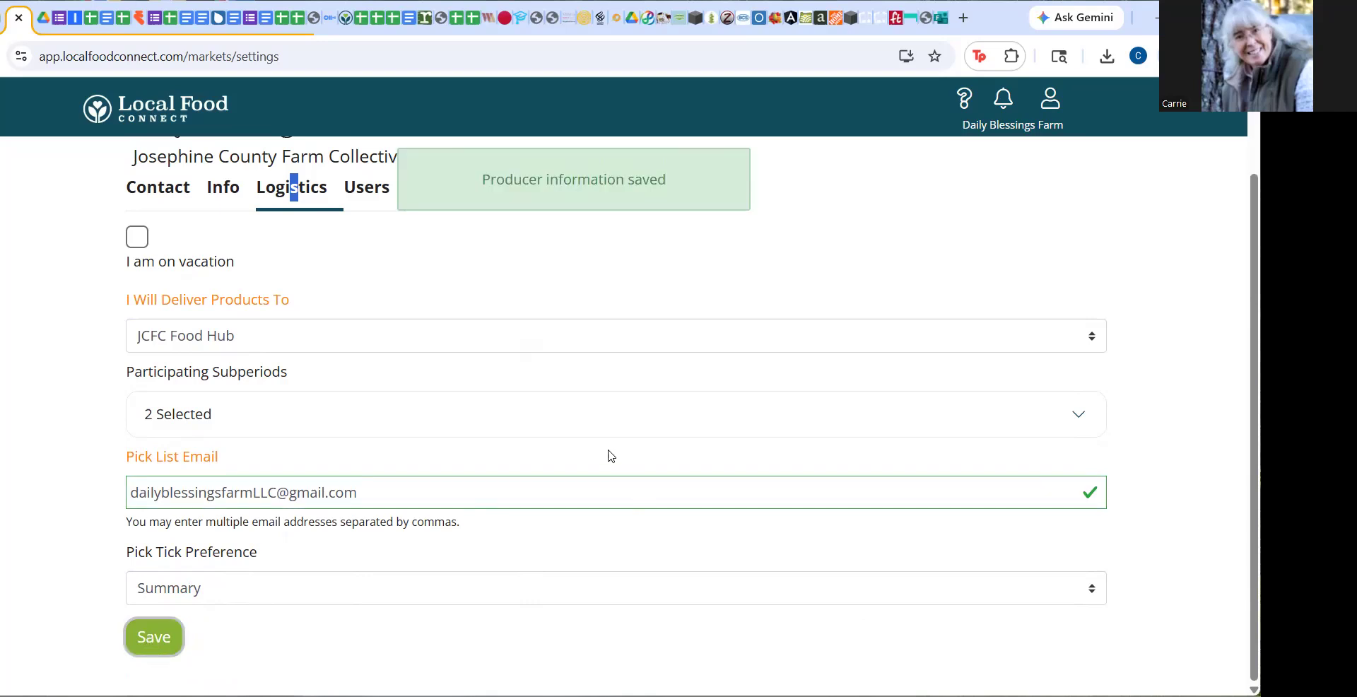
# - Look at the users who have access to the producer profile and return to the main settings overview
pyautogui.click(363, 194)
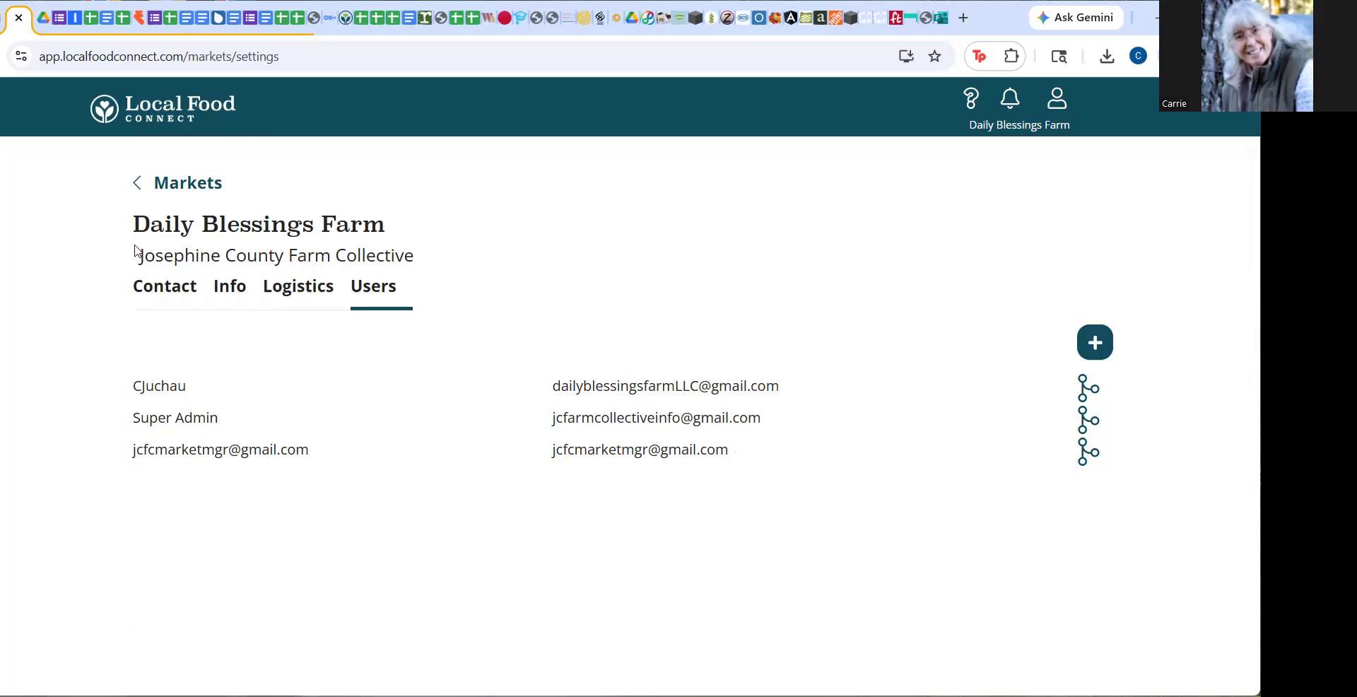
pyautogui.click(138, 183)
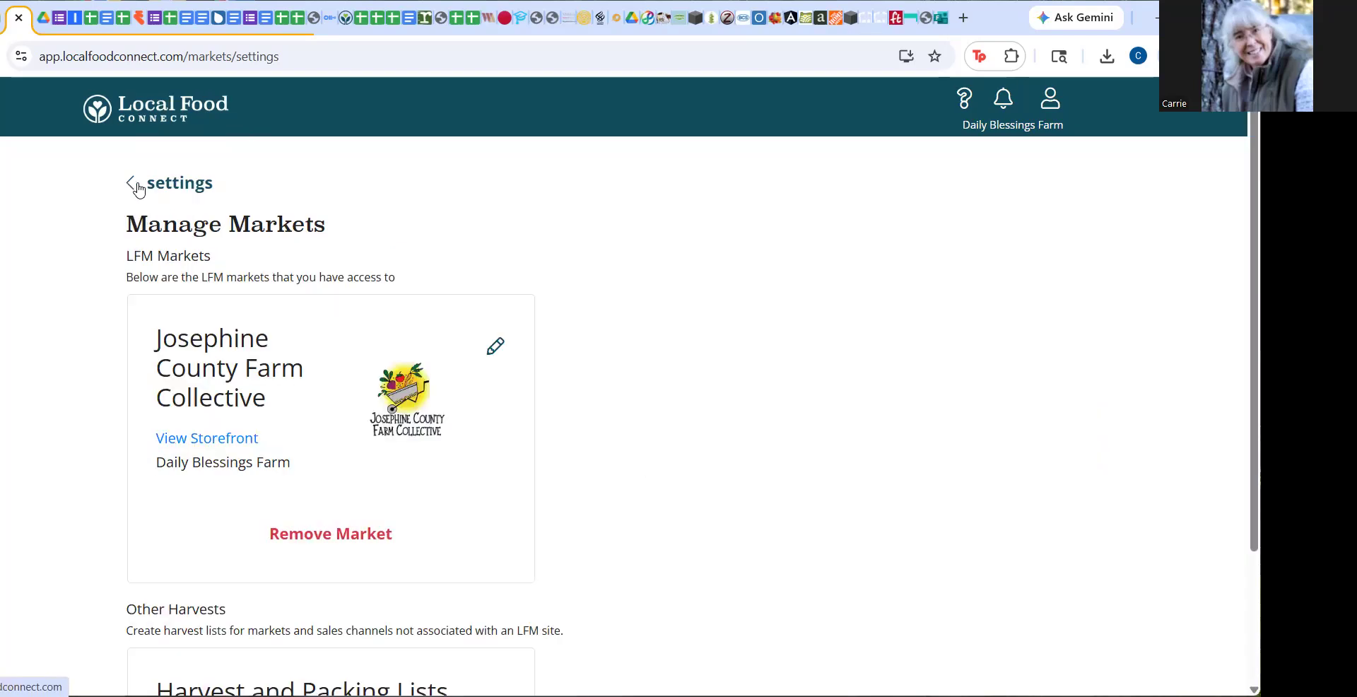
pyautogui.click(137, 185)
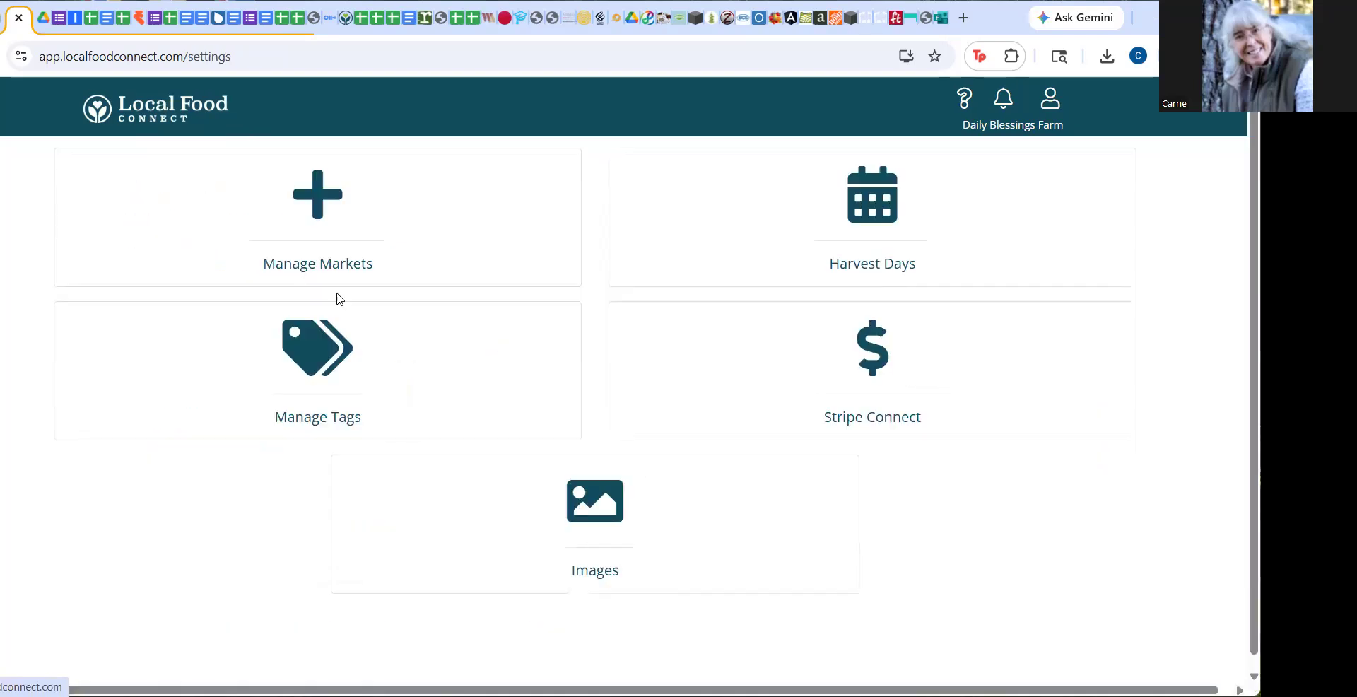